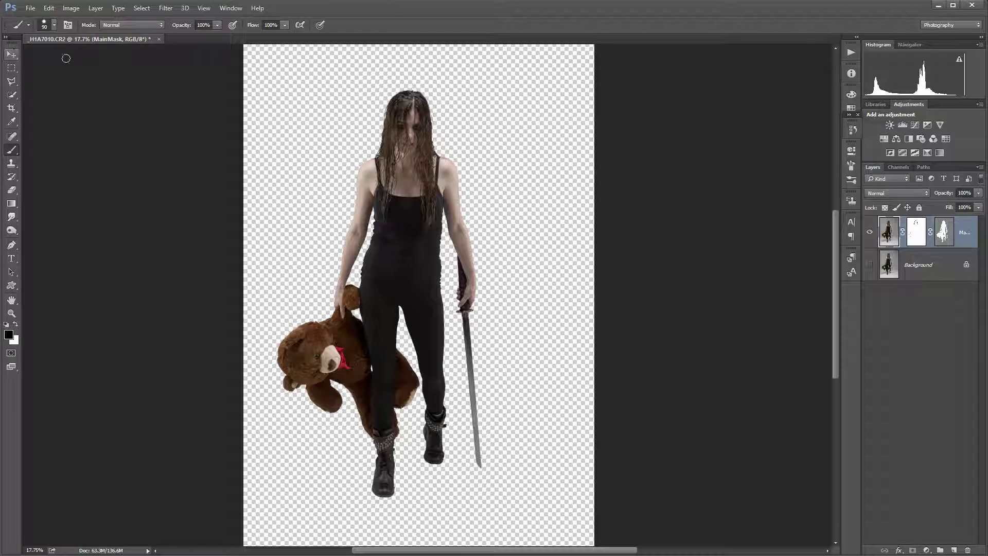
- Examine the cut-out figure's hair, face, shoulders, arms and sword hand up close
scroll(405, 161, "up", 6)
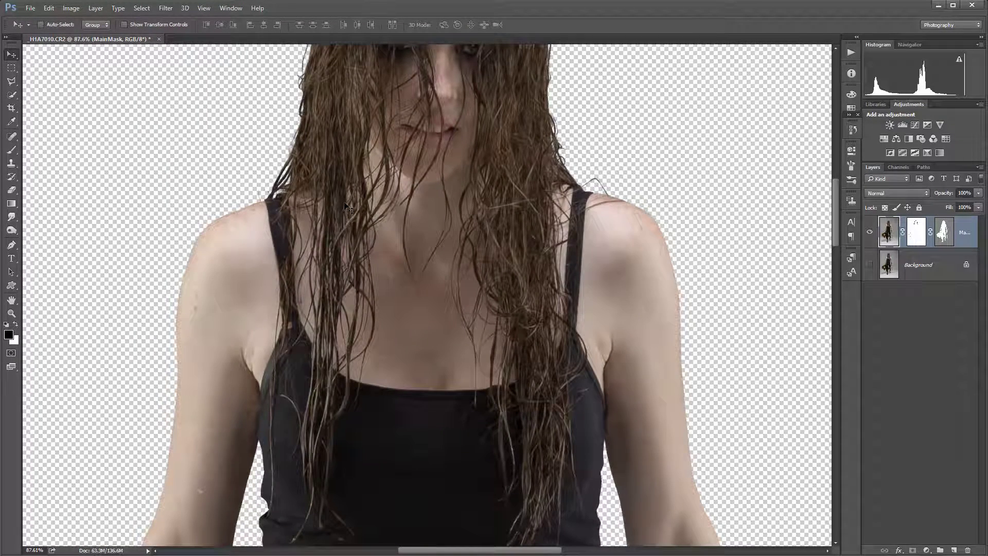
left_click_drag(377, 283, 448, 205)
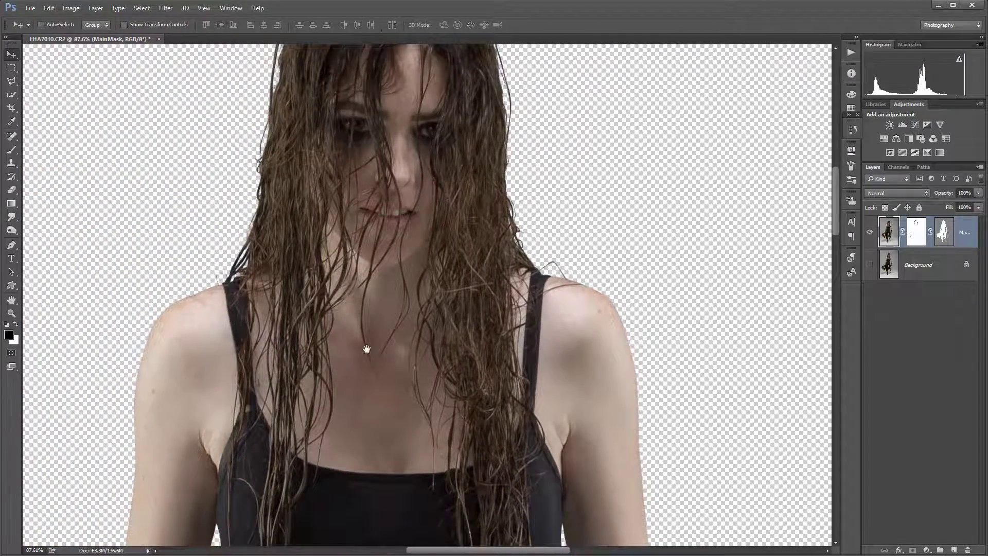
left_click_drag(364, 346, 485, 141)
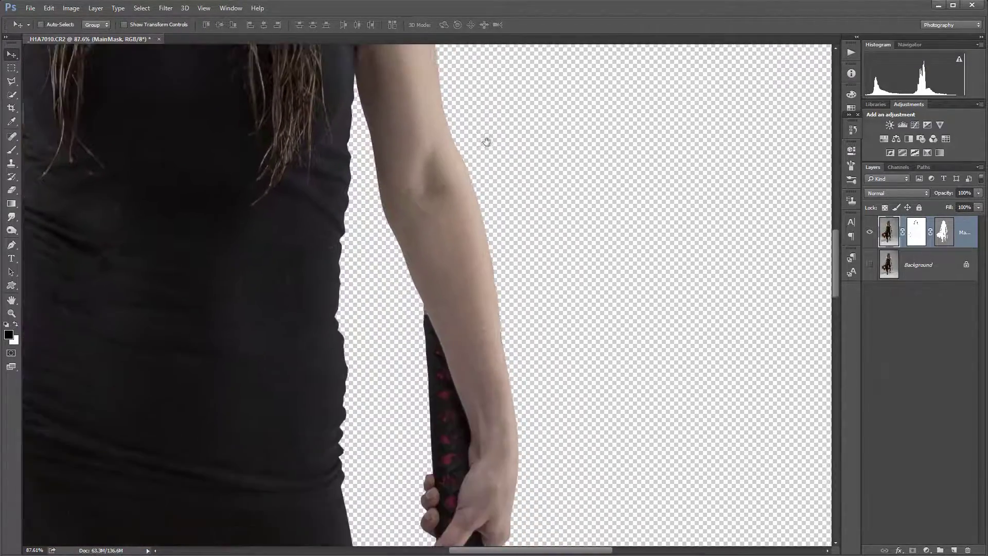
left_click_drag(465, 276, 602, 201)
left_click_drag(364, 247, 444, 284)
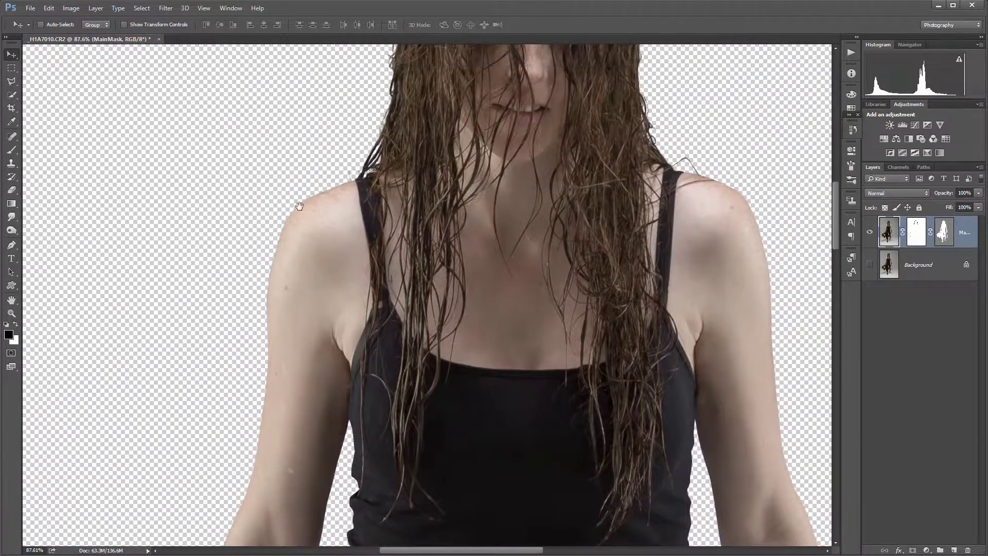
left_click_drag(380, 295, 245, 317)
left_click_drag(468, 259, 483, 340)
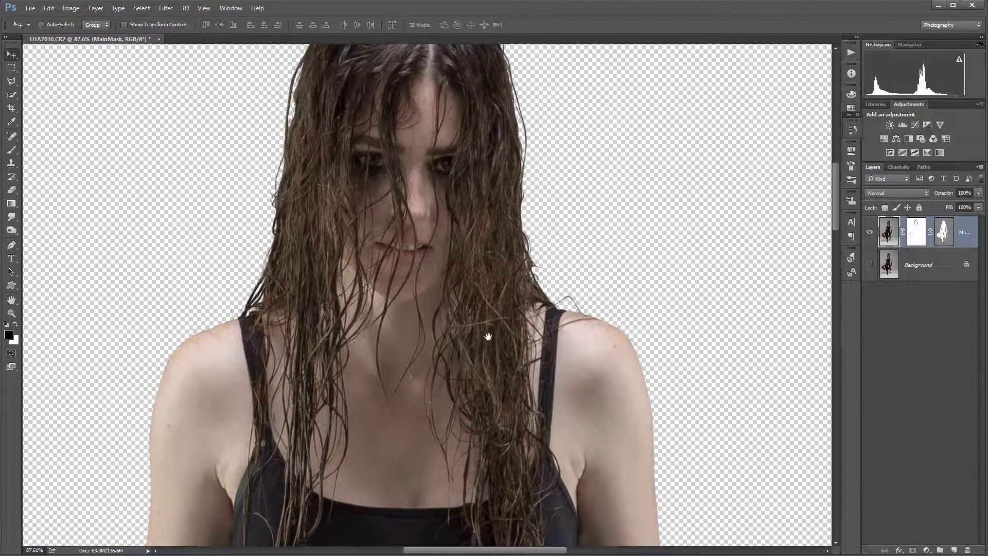
left_click_drag(486, 125, 432, 113)
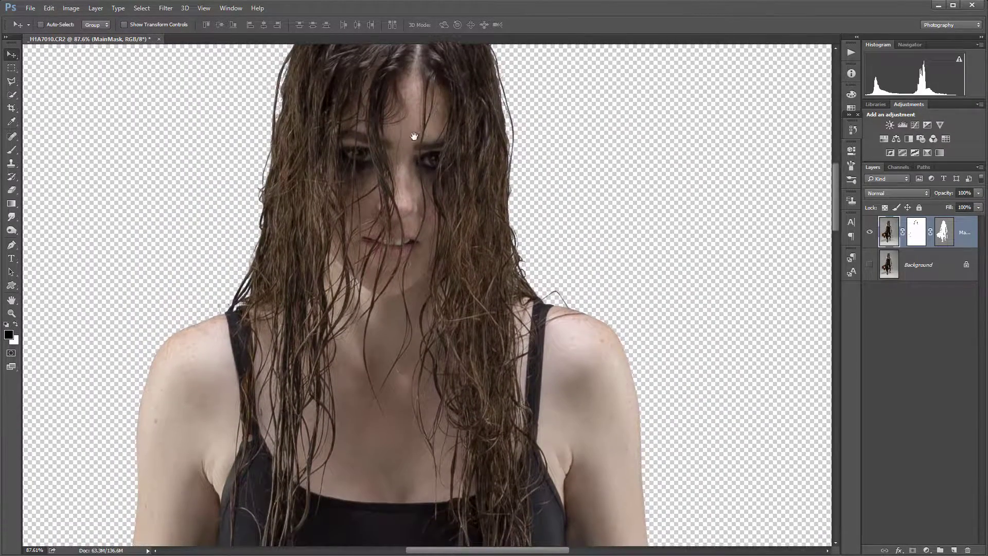
left_click_drag(537, 344, 519, 228)
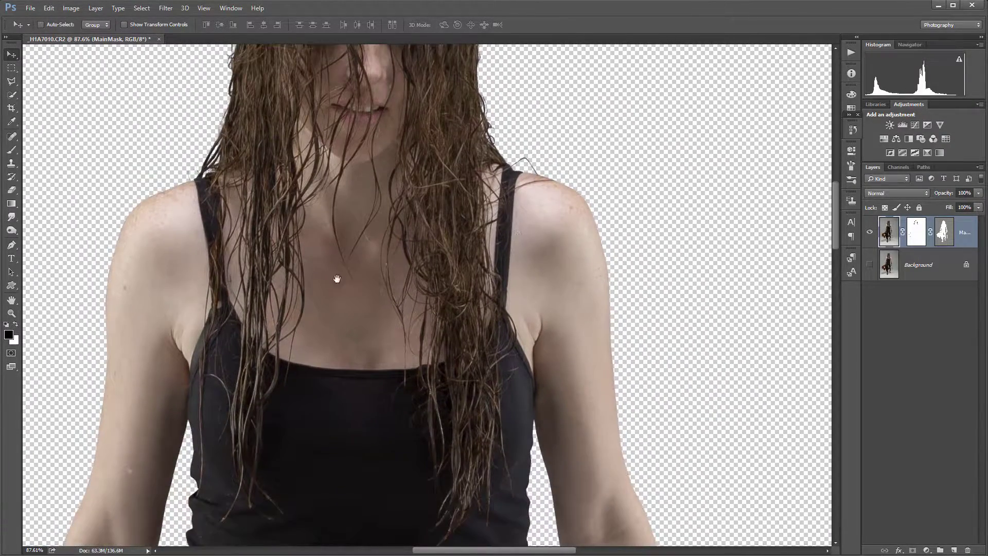
left_click_drag(338, 278, 690, 148)
left_click_drag(603, 494, 242, 311)
left_click_drag(404, 237, 423, 386)
left_click_drag(303, 206, 433, 352)
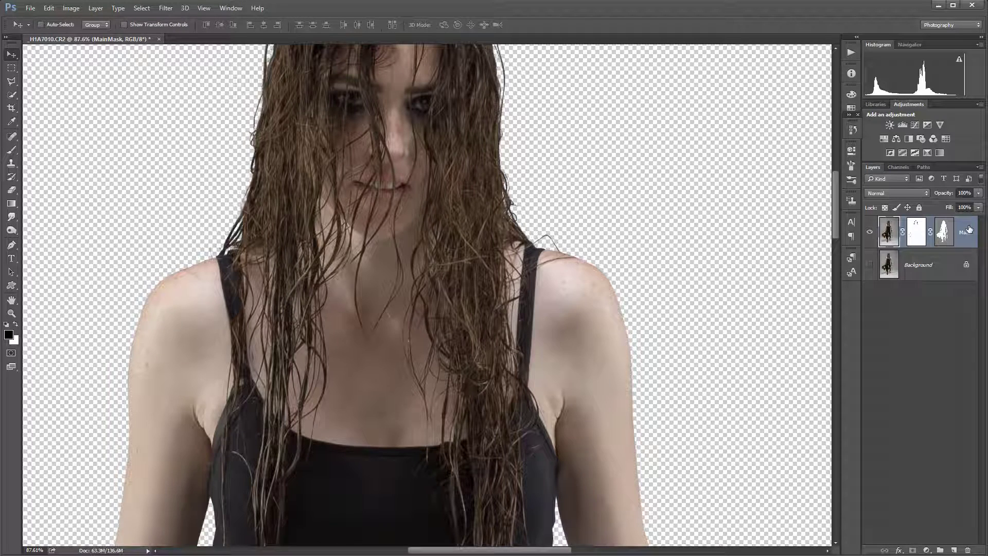
- Duplicate the MainMask layer, stamp the visible image onto two new layers above it, and hide the original MainMask layer
key("ctrl+j")
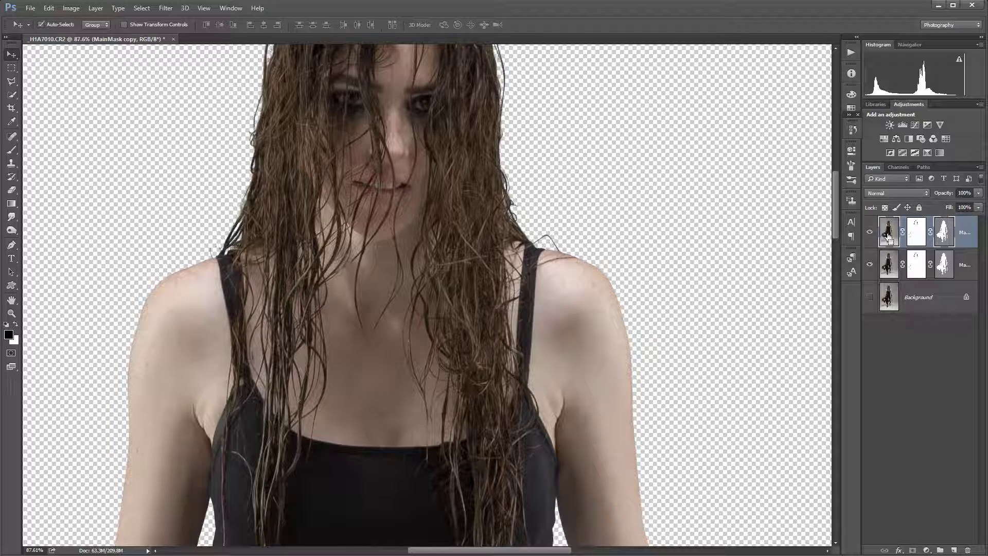
key("ctrl+alt+shift+e")
key("ctrl+alt+shift+e")
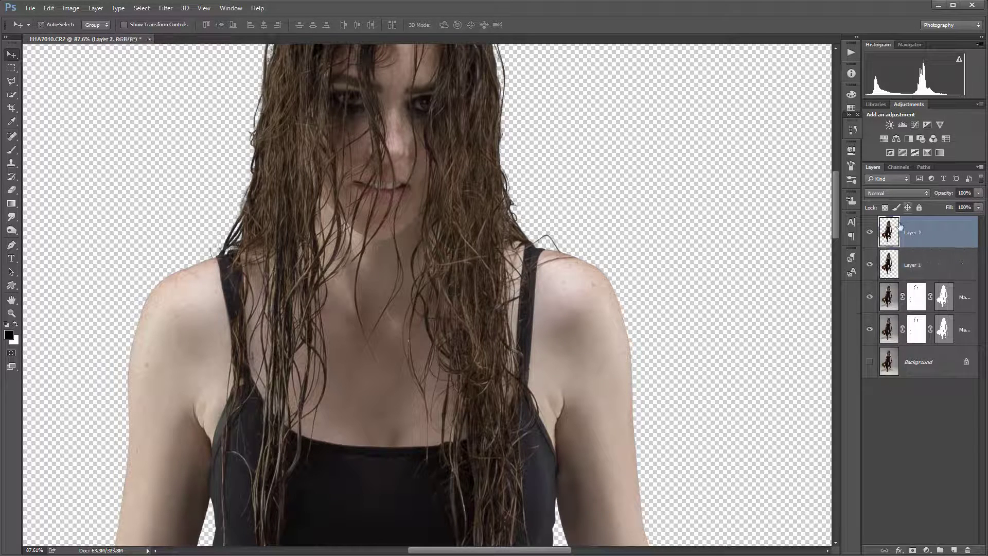
left_click(870, 329)
- Rename the lower stamped layer as low and the upper stamped layer as high
double_click(911, 264)
type("low")
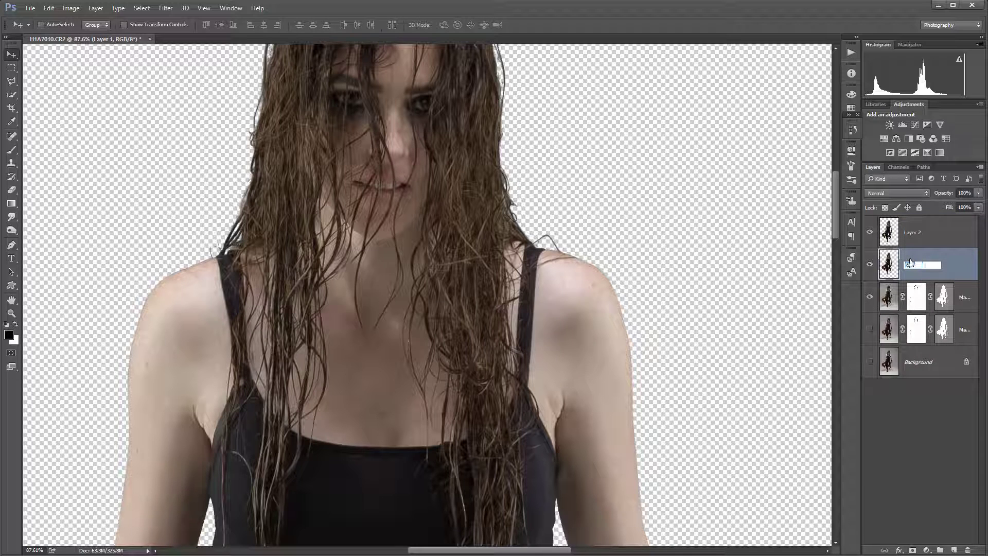
key("Return")
double_click(922, 232)
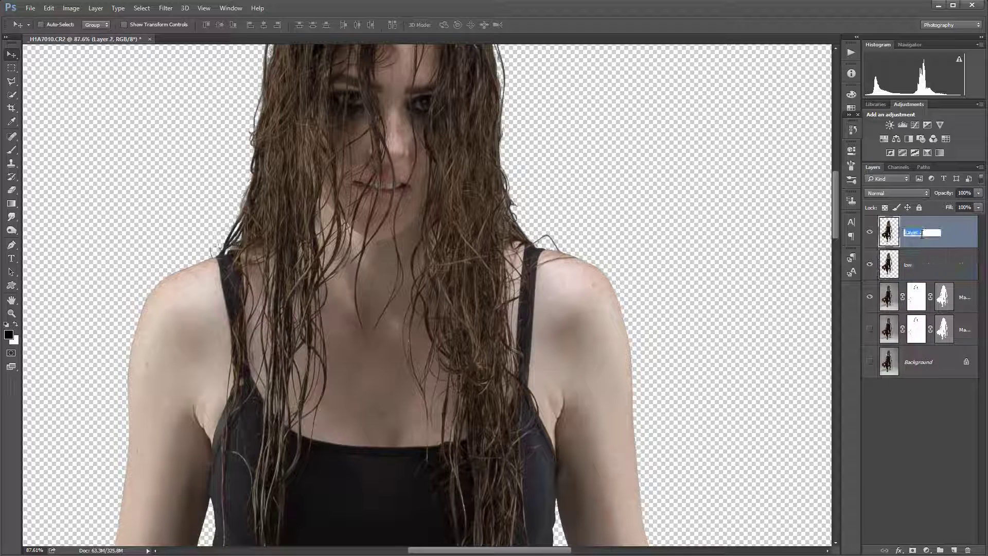
type("high")
key("Return")
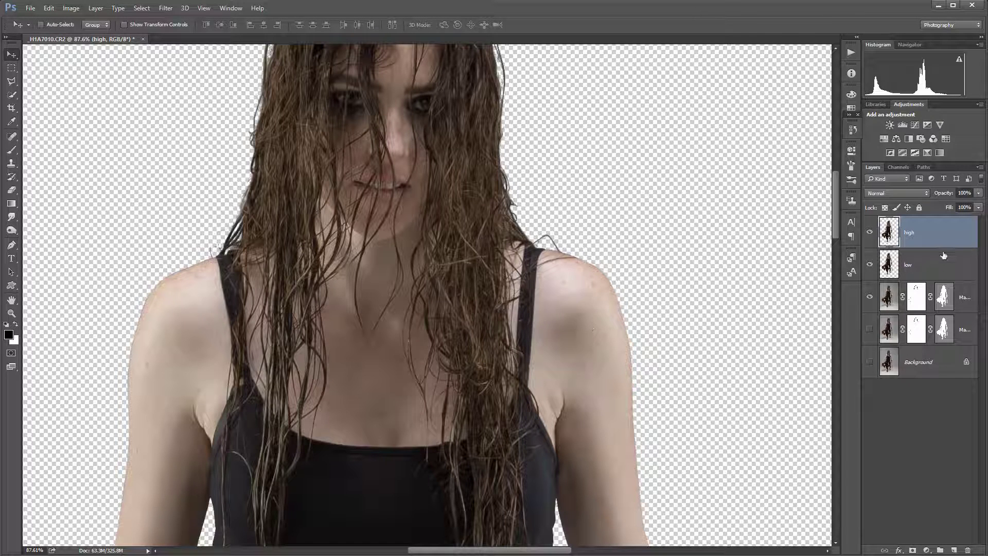
- Hide the high layer and apply a Surface Blur to the low layer that smooths the skin
left_click(927, 265)
left_click(870, 232)
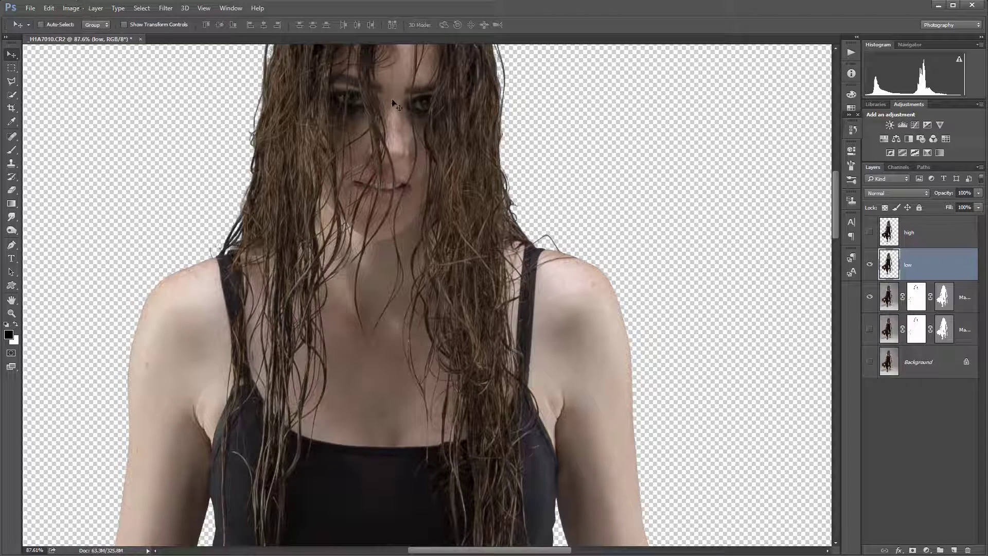
left_click(166, 8)
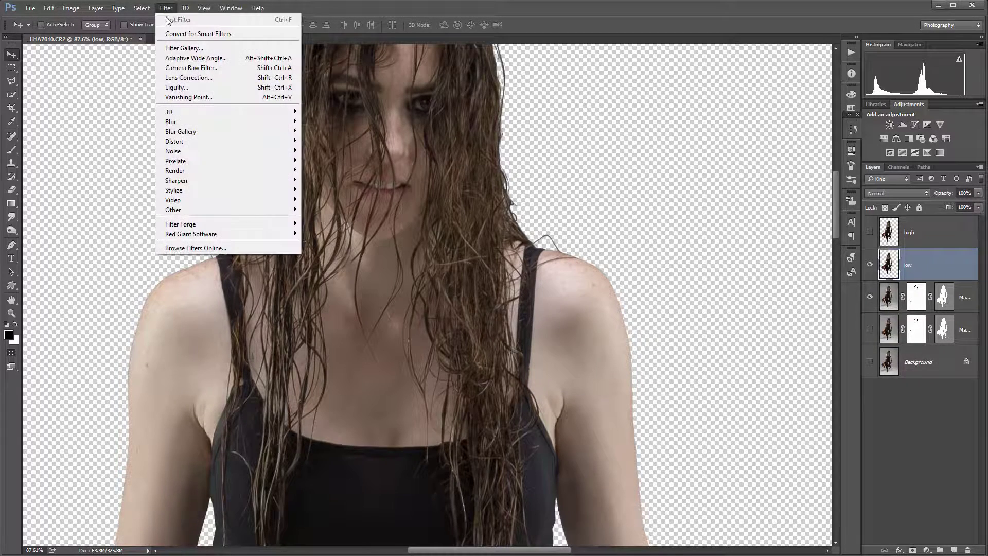
mouse_move(230, 123)
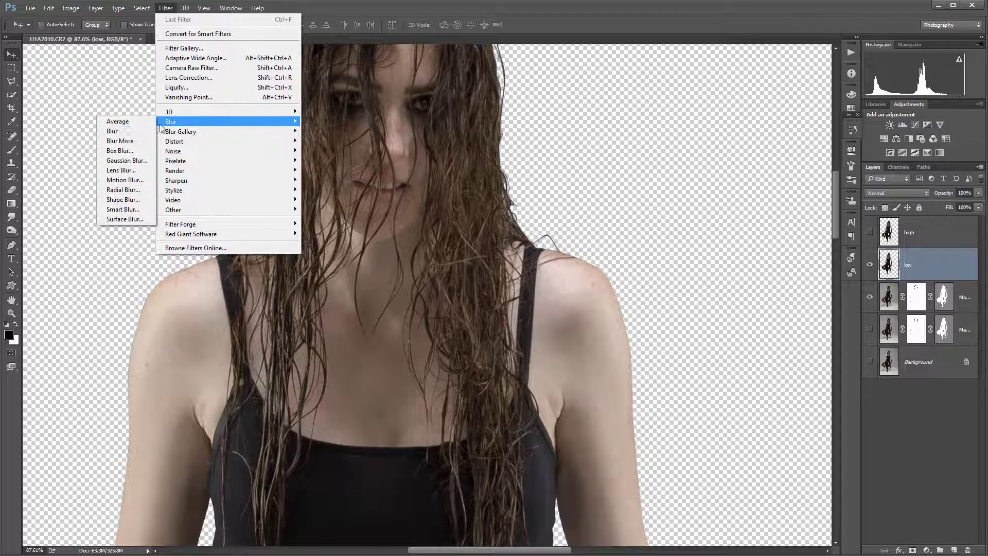
left_click(125, 219)
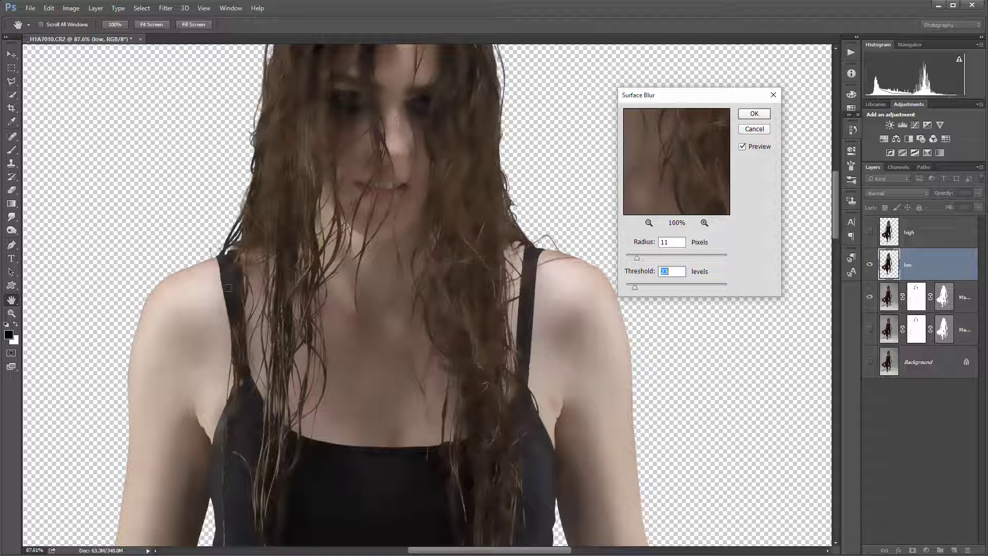
left_click_drag(636, 257, 632, 284)
left_click(754, 113)
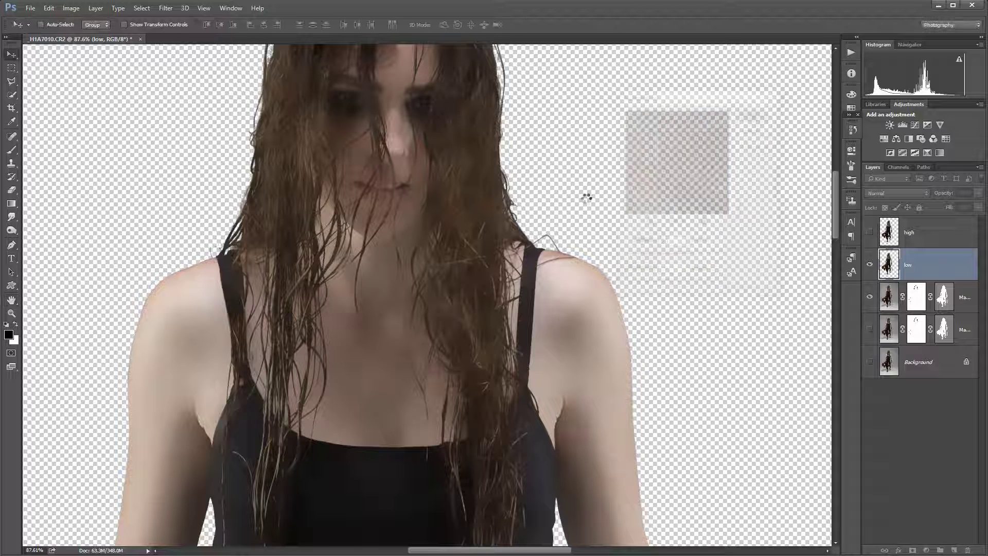
- Show the high layer and set up Apply Image on it with low as the source layer and Subtract blending
left_click(870, 233)
left_click(926, 232)
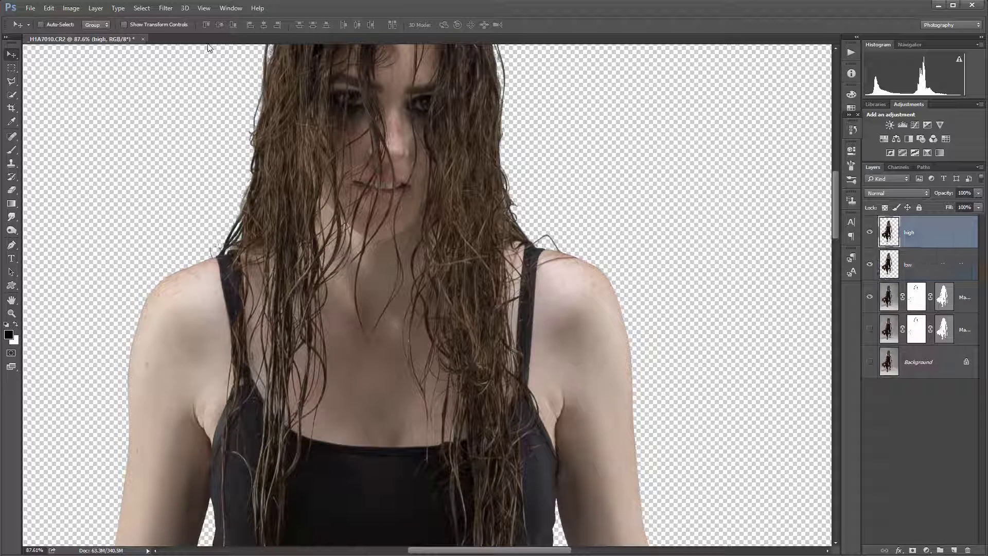
left_click(72, 8)
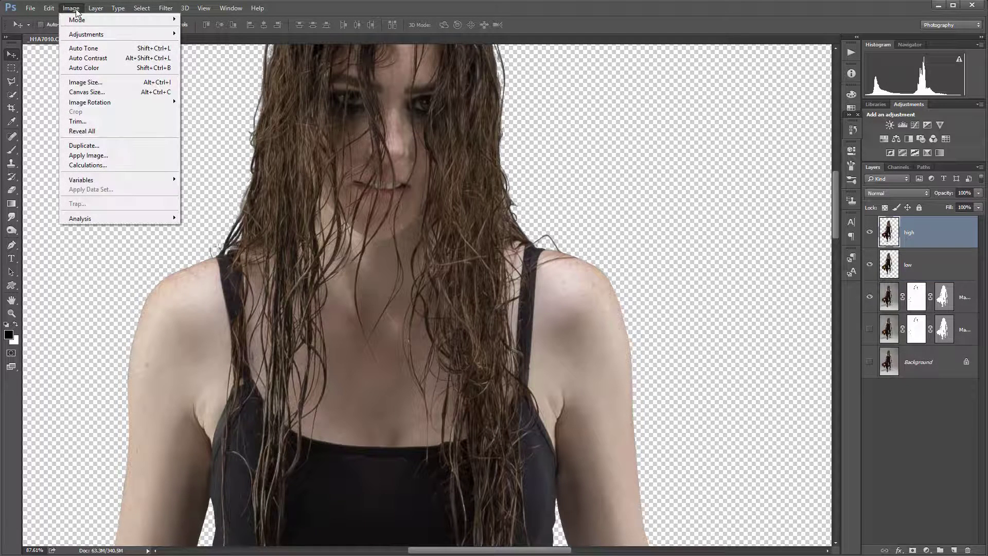
left_click(97, 156)
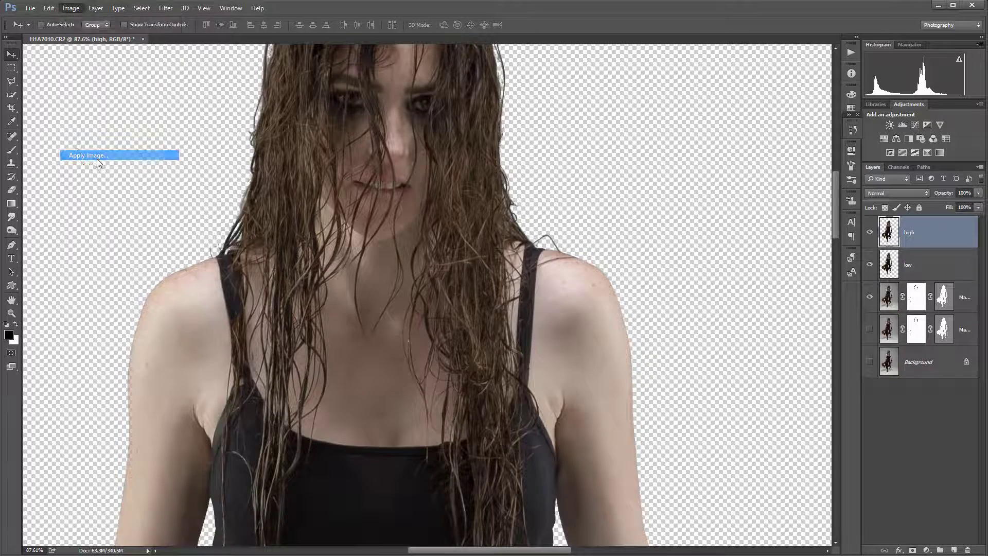
left_click_drag(667, 191, 565, 143)
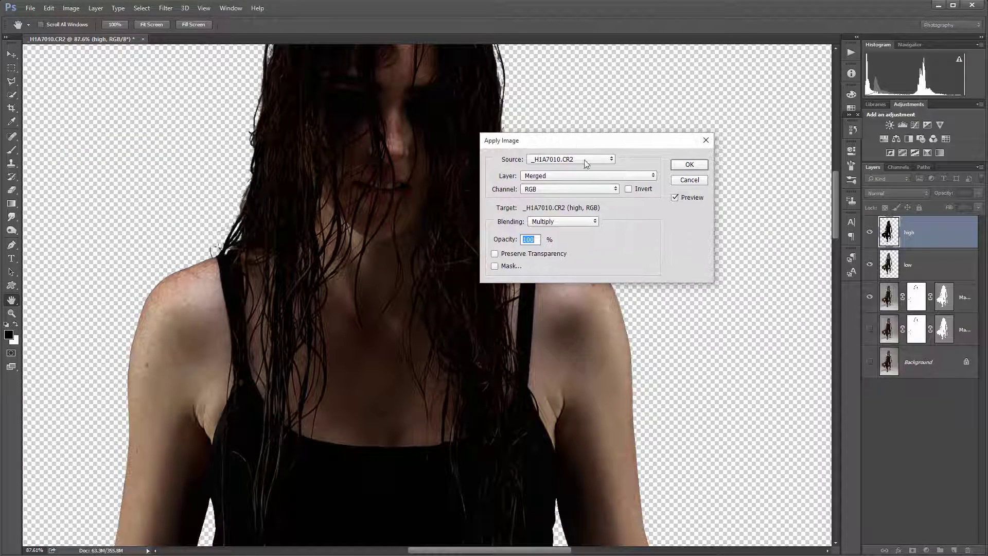
left_click(643, 176)
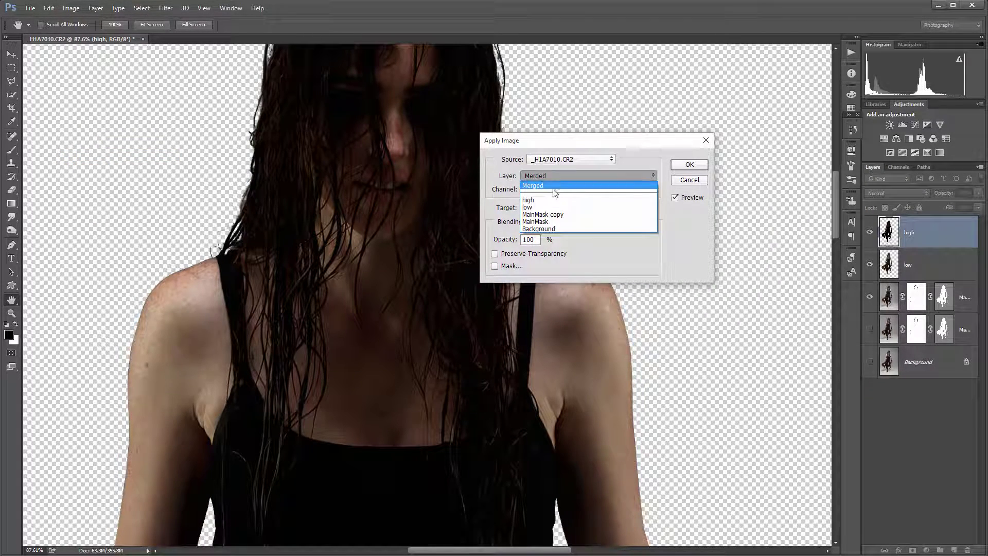
left_click(552, 207)
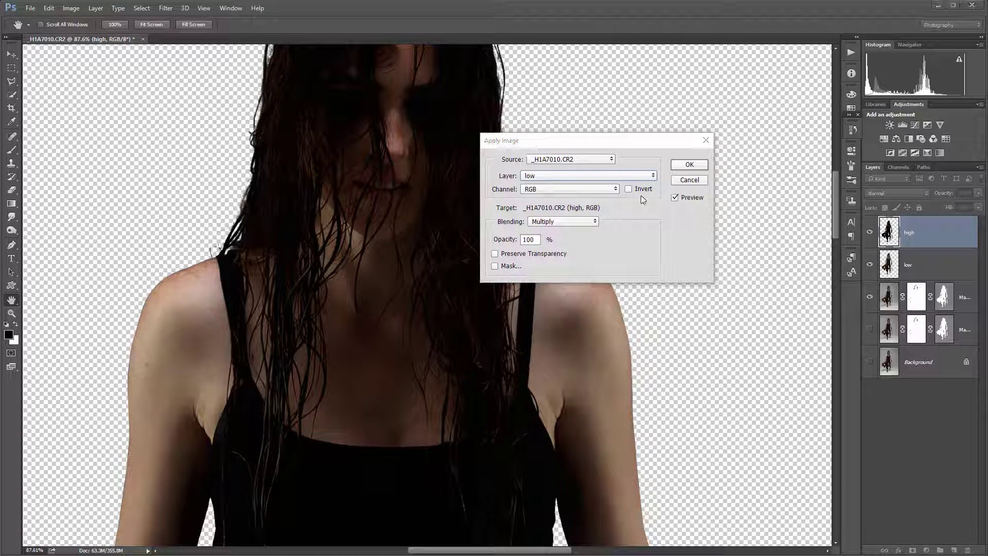
left_click(591, 223)
left_click(592, 222)
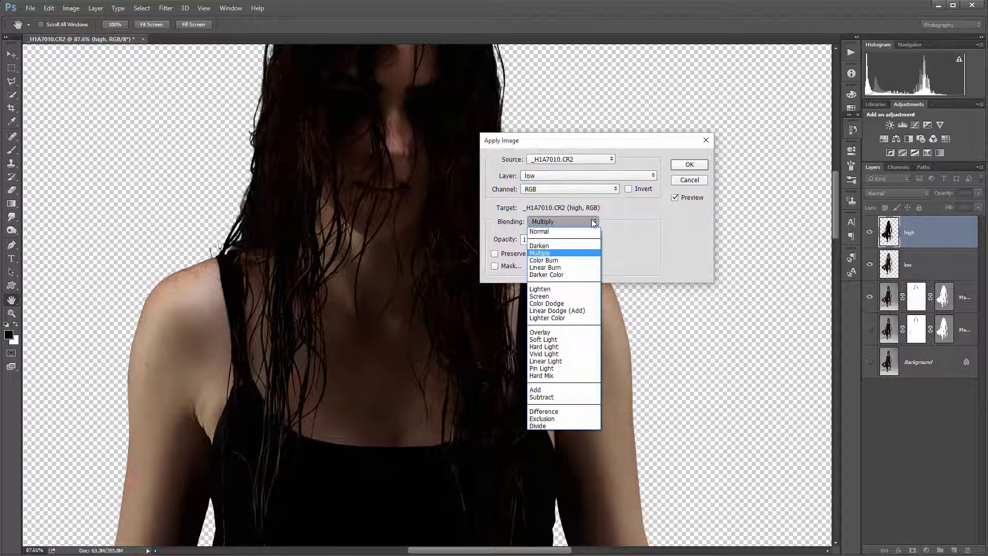
left_click(568, 397)
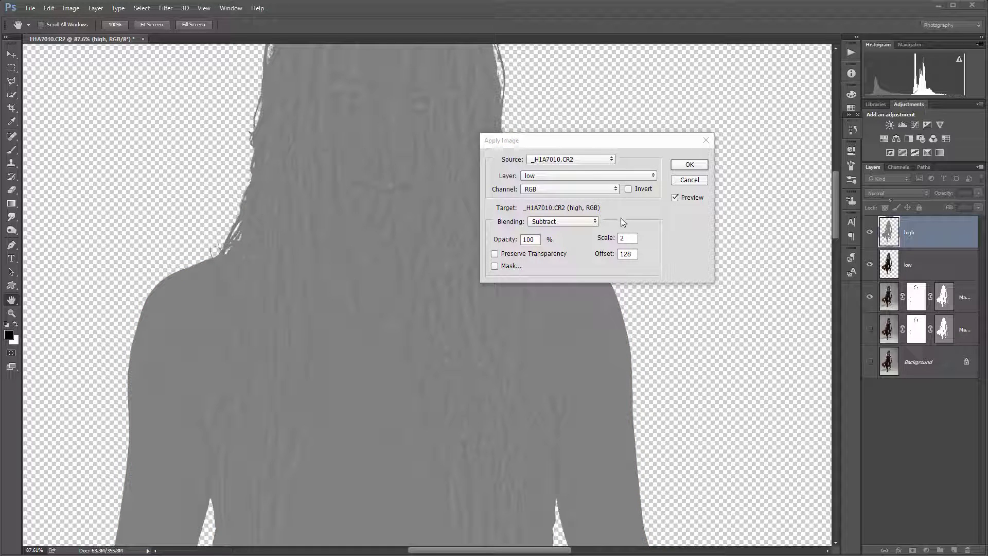
- Try Add blending with the low layer inverted in Apply Image, and turn the inversion off again
left_click(587, 228)
left_click(587, 224)
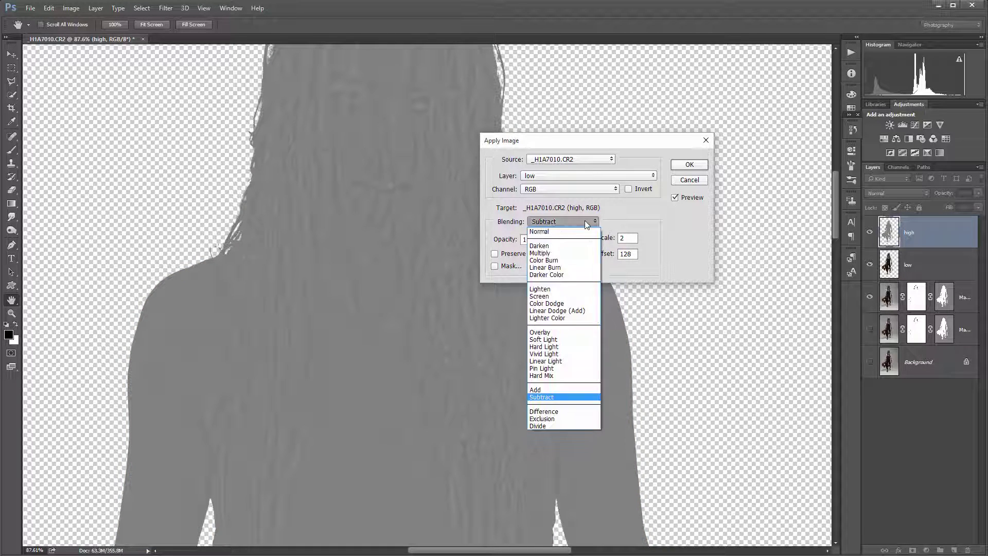
left_click(529, 387)
key("Up")
left_click(628, 189)
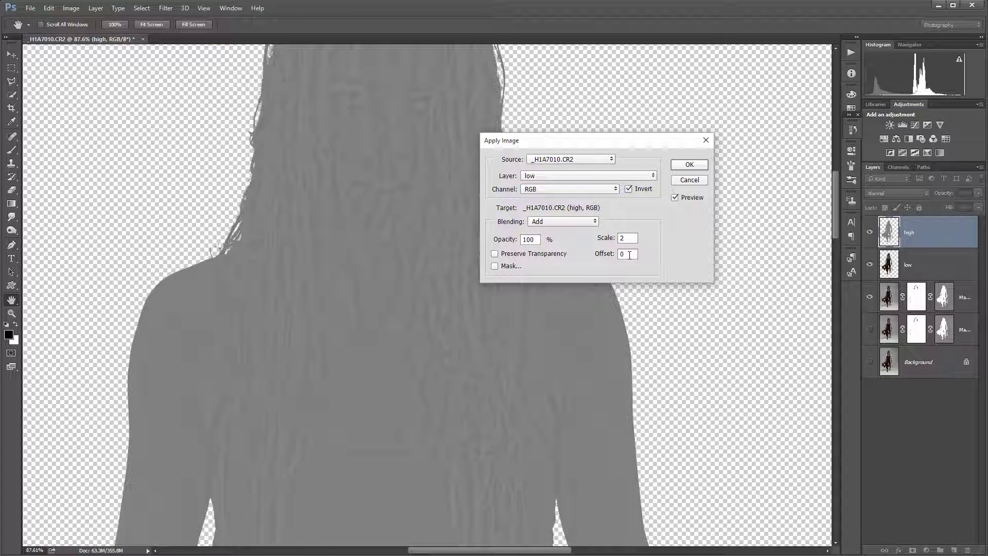
left_click(629, 189)
- Set the Apply Image blending to Subtract with scale 2 and offset 128, and apply it to the high layer
left_click(587, 221)
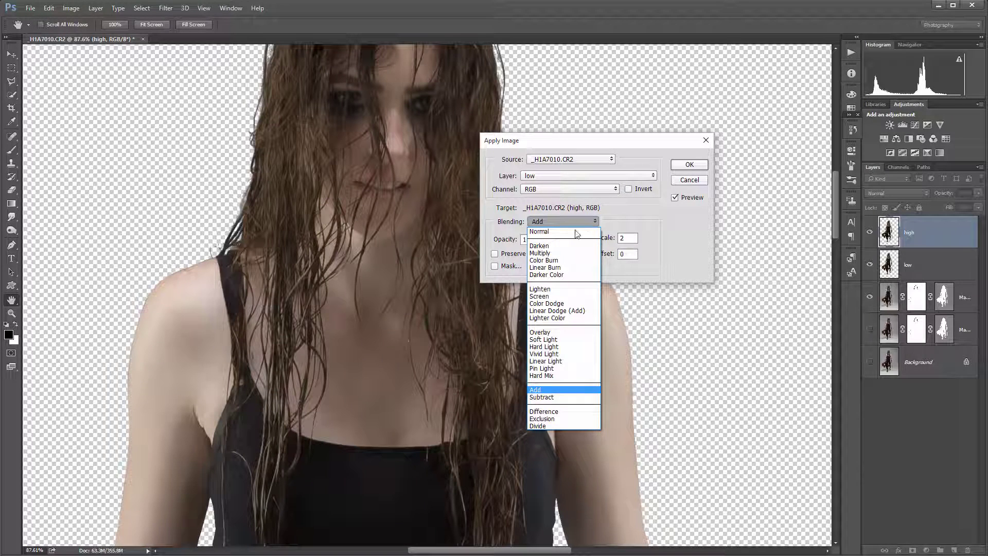
left_click(573, 397)
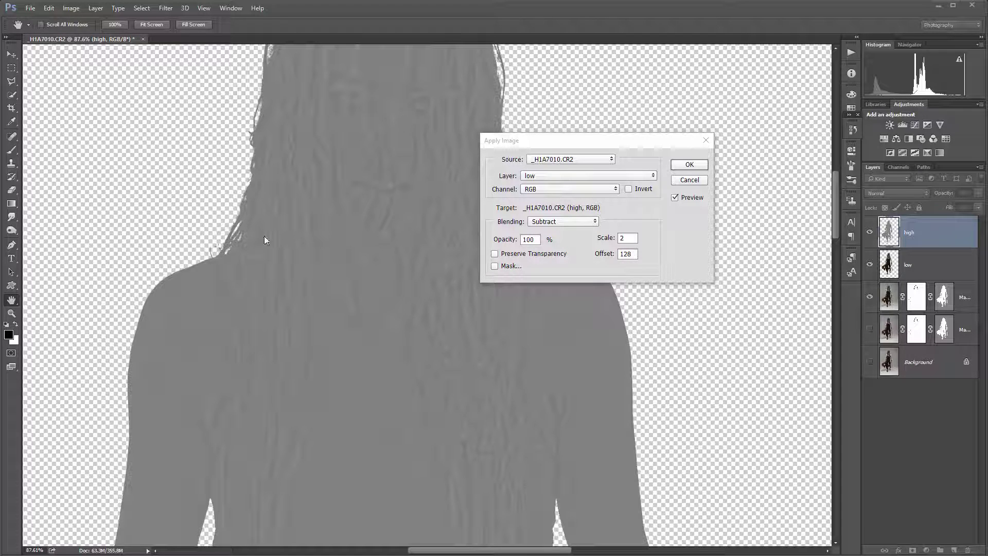
left_click(689, 166)
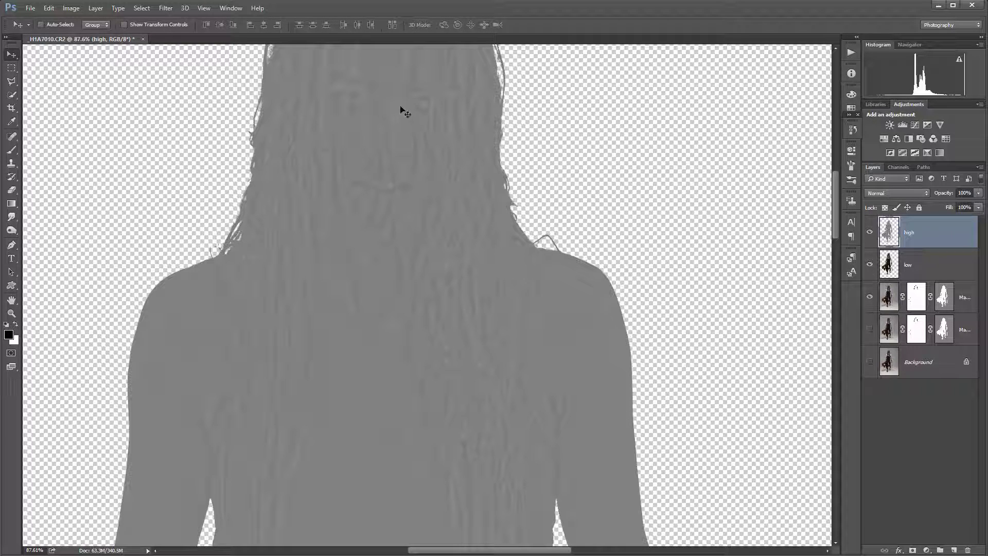
- Examine the fine texture of the grey high layer around the shoulder and hair
scroll(571, 277, "up", 5)
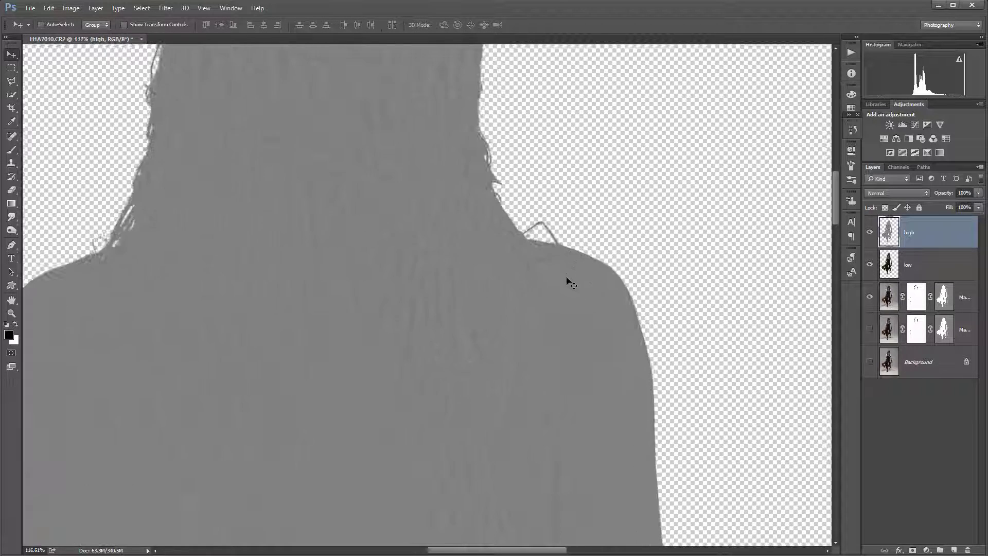
scroll(531, 246, "down", 1)
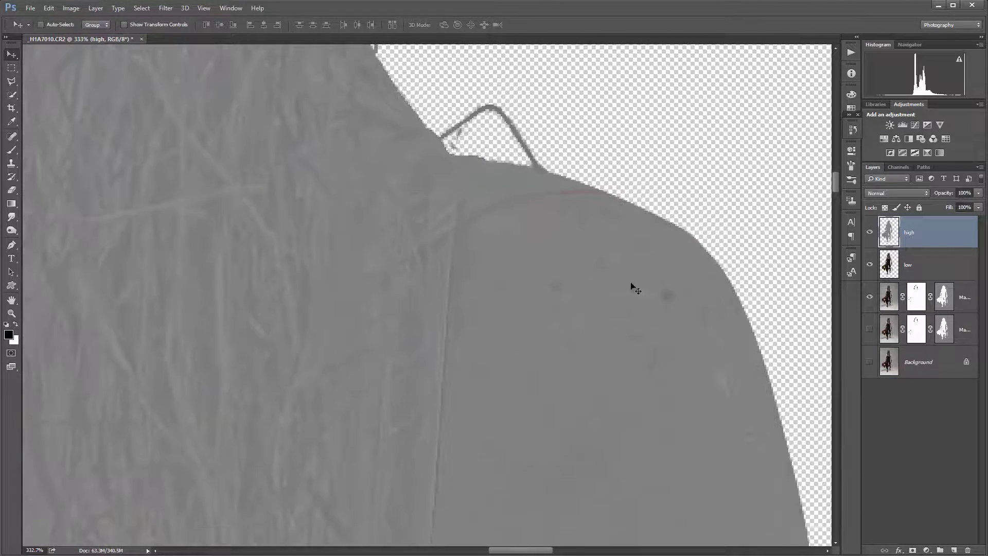
scroll(465, 205, "down", 4)
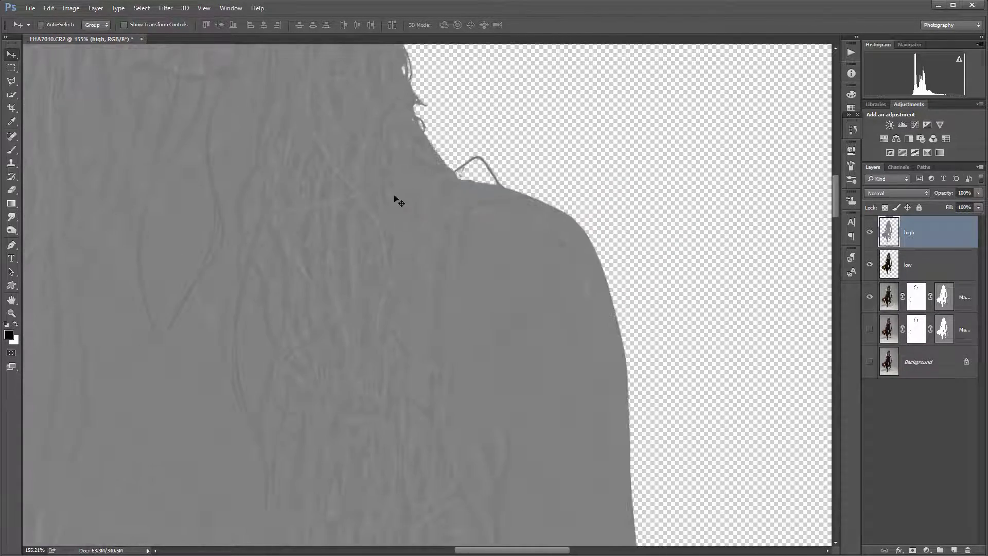
scroll(373, 201, "down", 2)
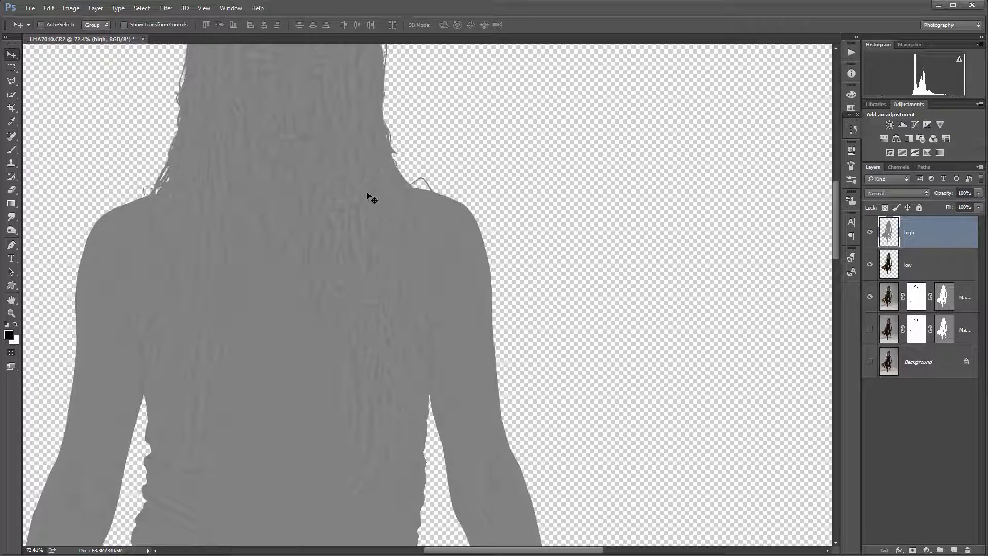
- Hide the high layer and add an empty layer named Adjustment directly above the low layer
left_click_drag(337, 224, 446, 209)
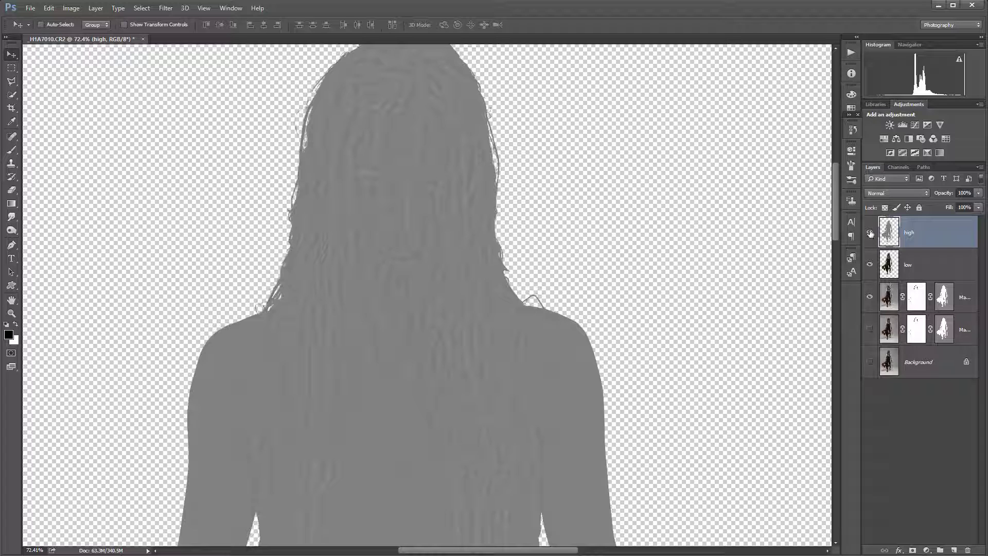
left_click(870, 233)
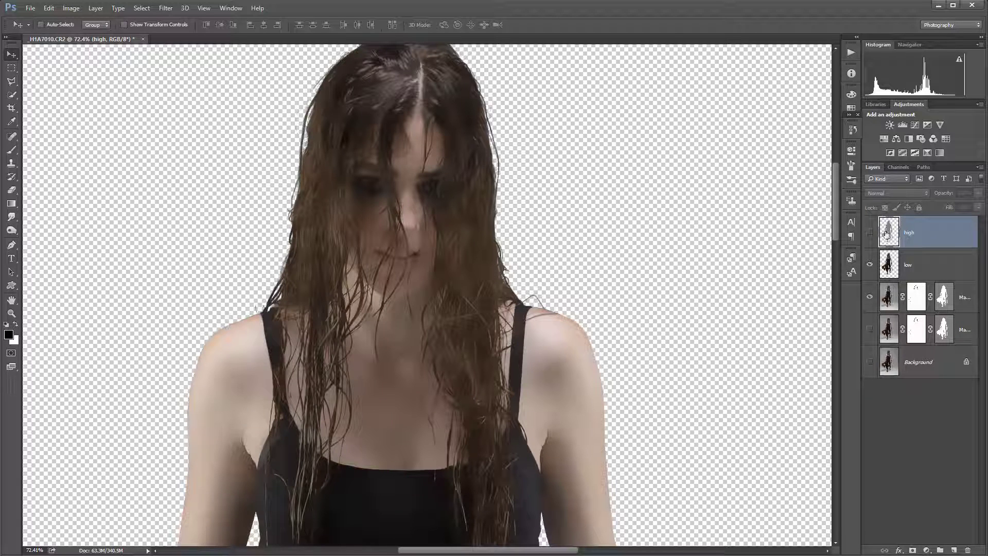
left_click(928, 260)
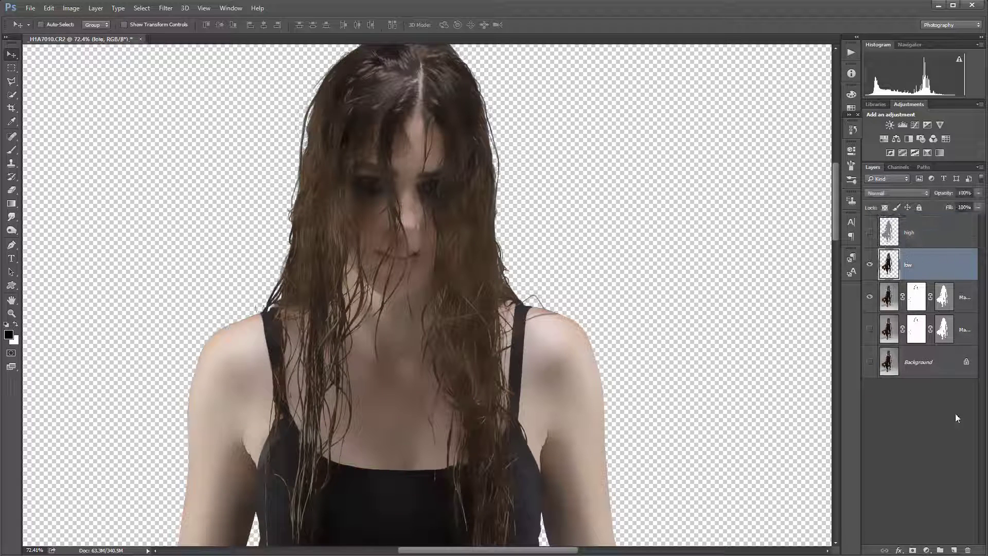
left_click(953, 550)
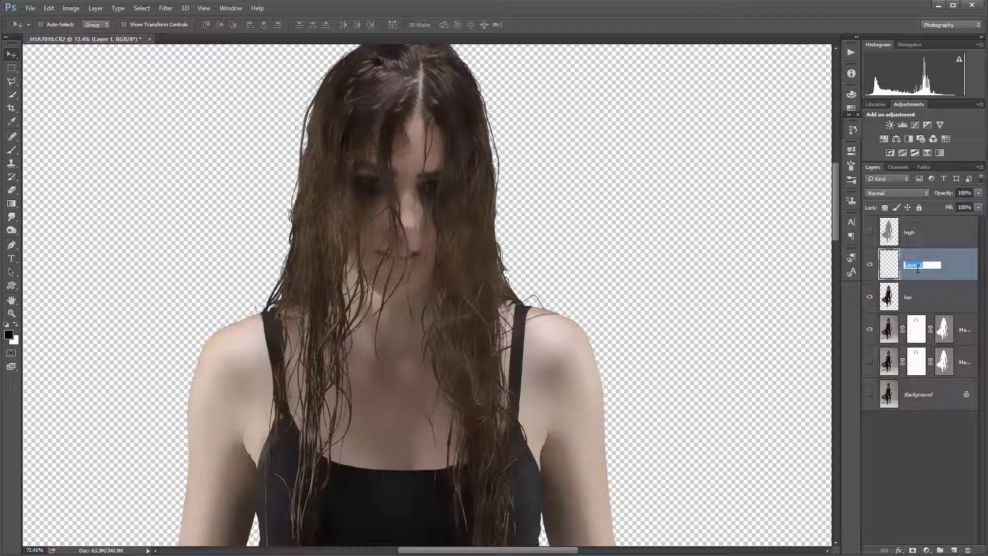
type("Adjustment")
key("Return")
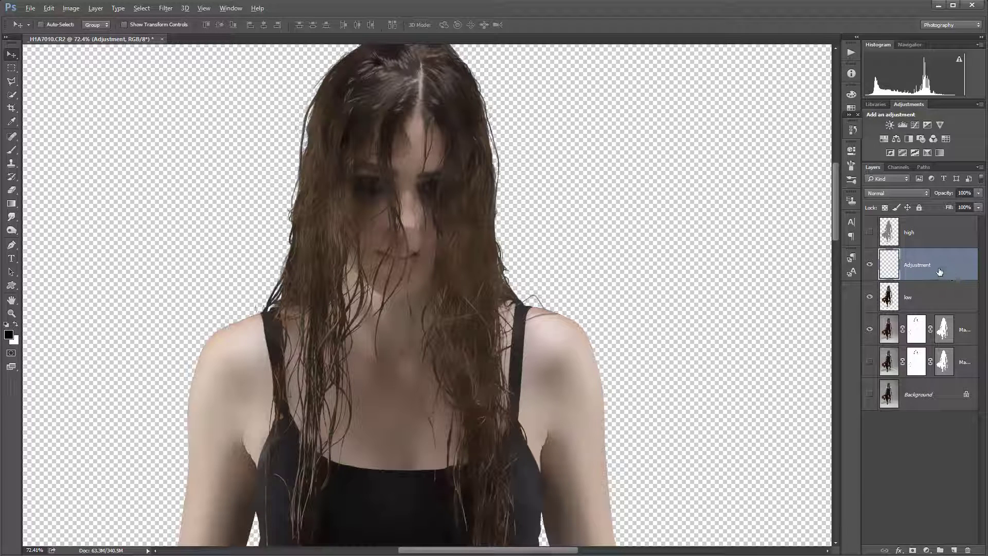
- Clip the Adjustment layer to the low layer
key("alt")
left_click_drag(973, 268, 948, 278)
left_click(948, 277, "alt")
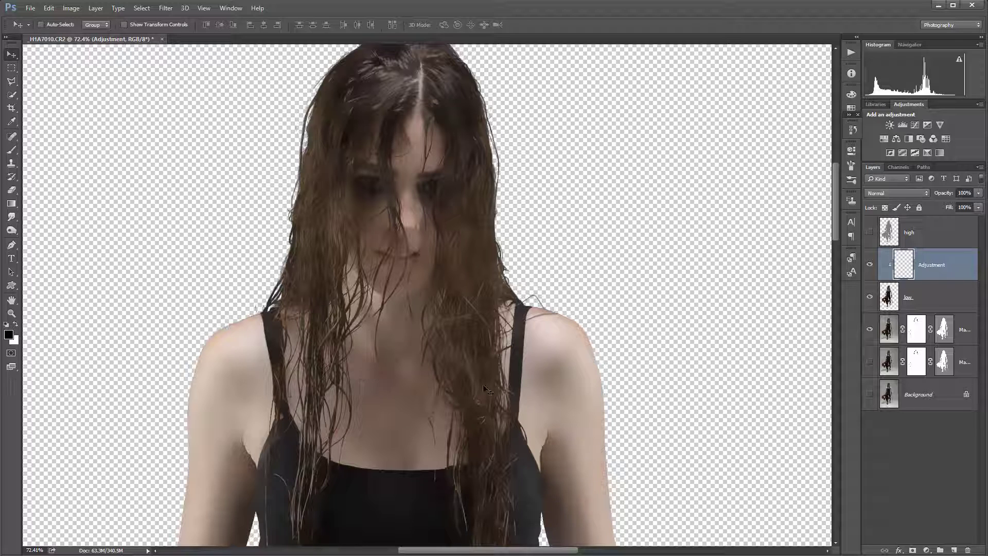
- Add another empty layer named Adjustment above the high layer and clip it to high
left_click(927, 227)
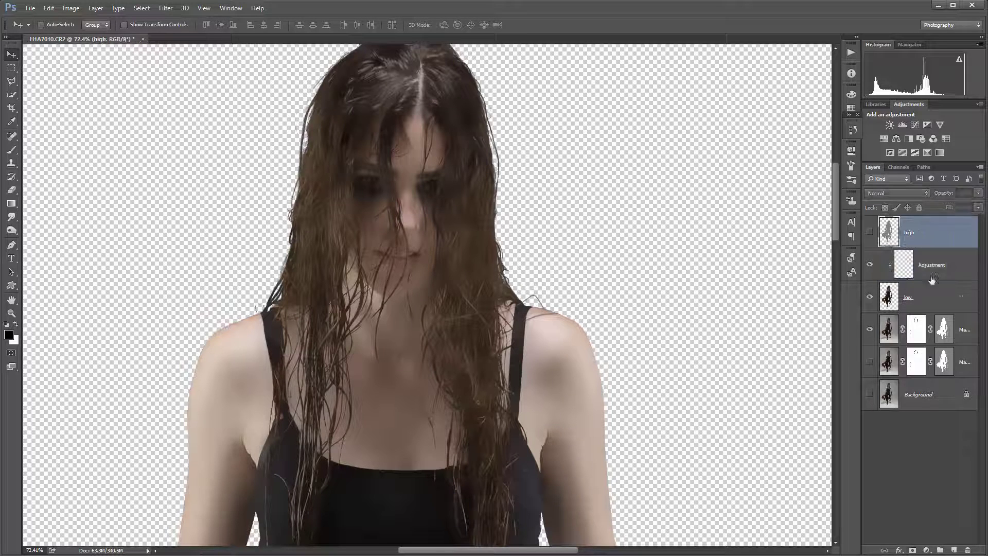
left_click(954, 551)
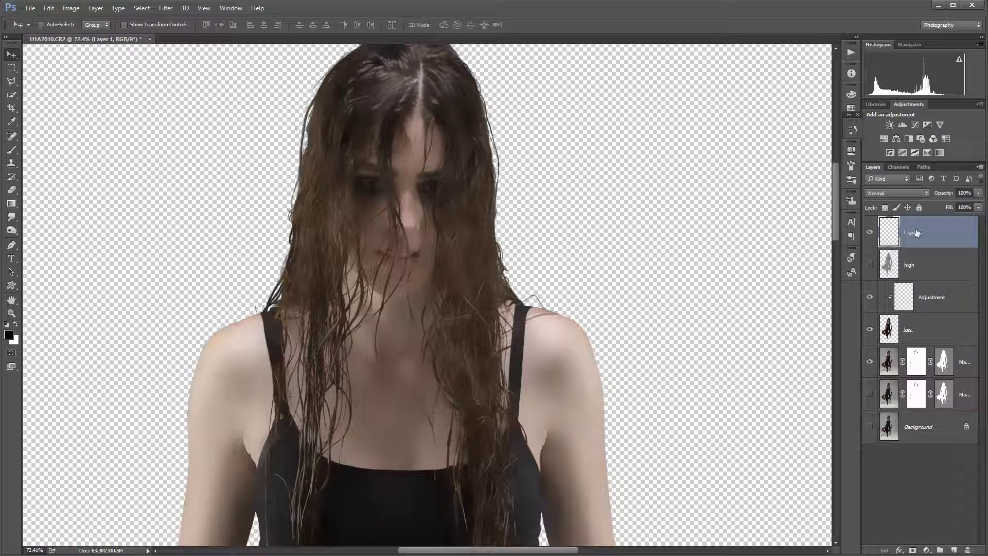
double_click(915, 232)
key("Return")
left_click(941, 245, "alt")
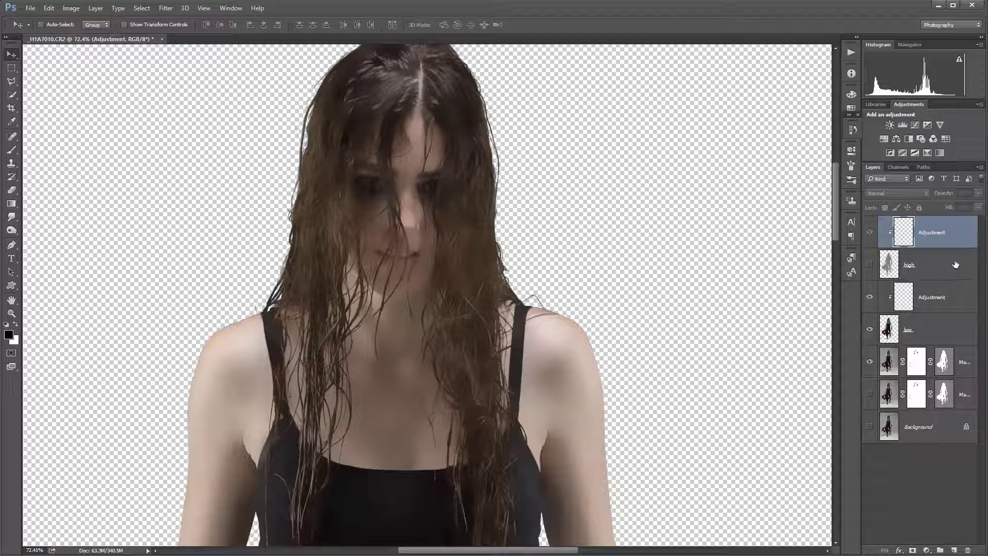
- Select the Adjustment layer clipped to low and examine the blurred arms, boots, hands and face for uneven tones
left_click(910, 303)
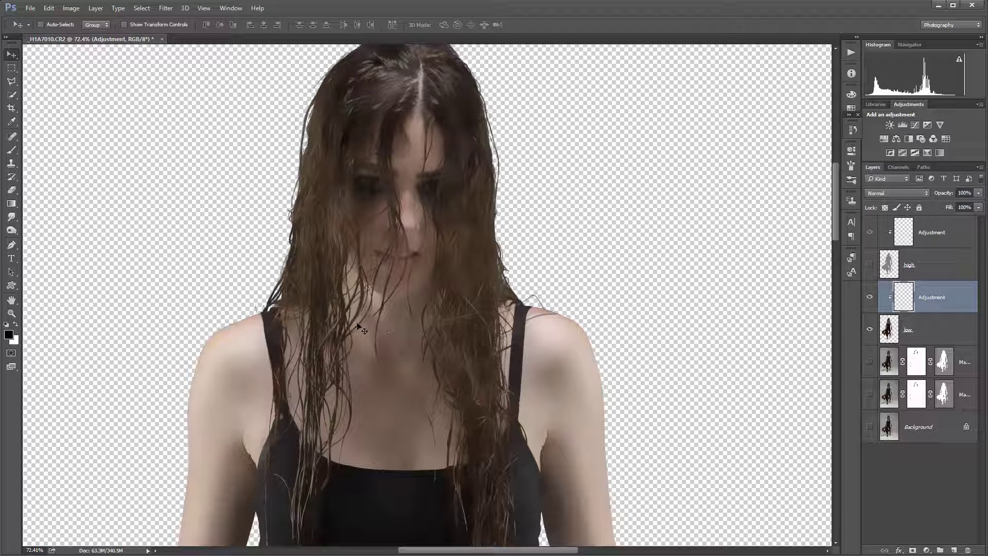
left_click_drag(376, 478, 526, 138)
left_click_drag(383, 367, 467, 327)
left_click_drag(499, 217, 475, 234)
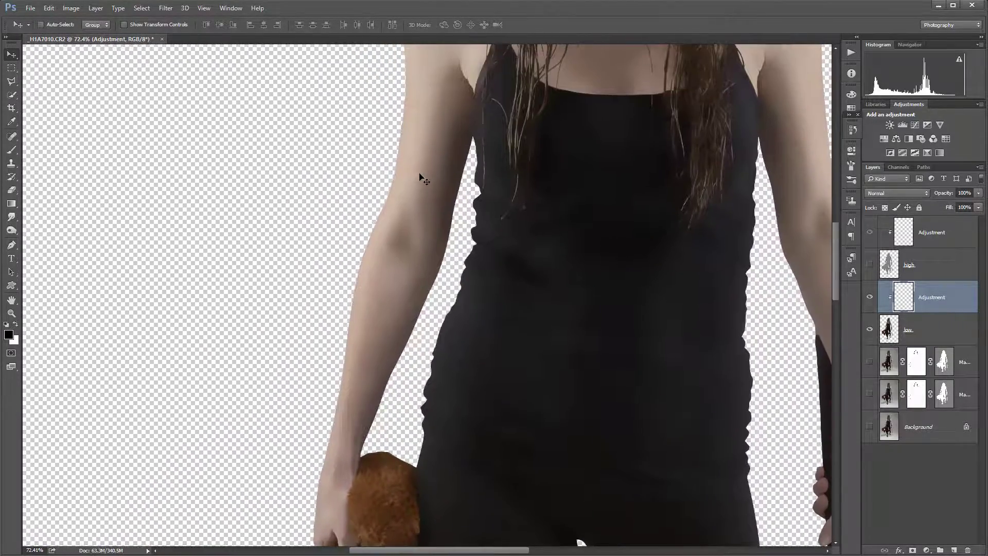
left_click_drag(418, 176, 447, 190)
scroll(495, 283, "down", 4)
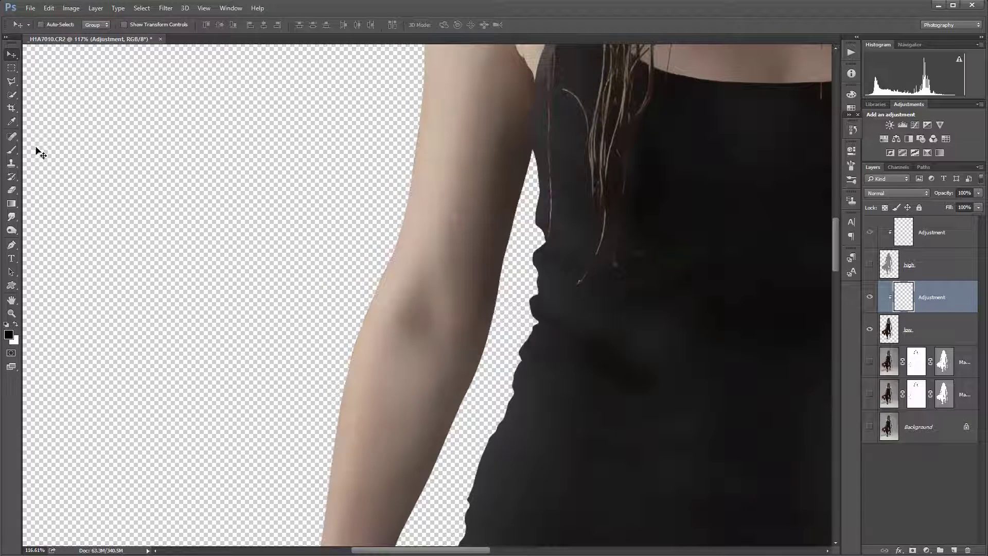
left_click_drag(617, 422, 520, 123)
left_click_drag(515, 427, 448, 124)
left_click_drag(510, 355, 490, 192)
left_click_drag(617, 407, 602, 130)
left_click_drag(560, 417, 531, 133)
left_click_drag(521, 276, 569, 135)
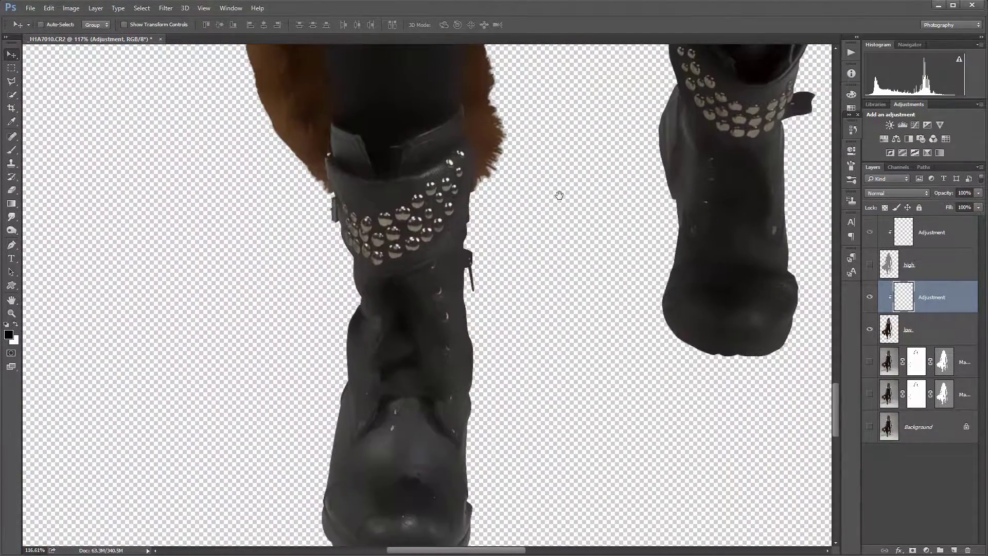
left_click_drag(527, 243, 430, 453)
left_click_drag(530, 113, 433, 412)
left_click_drag(525, 77, 469, 408)
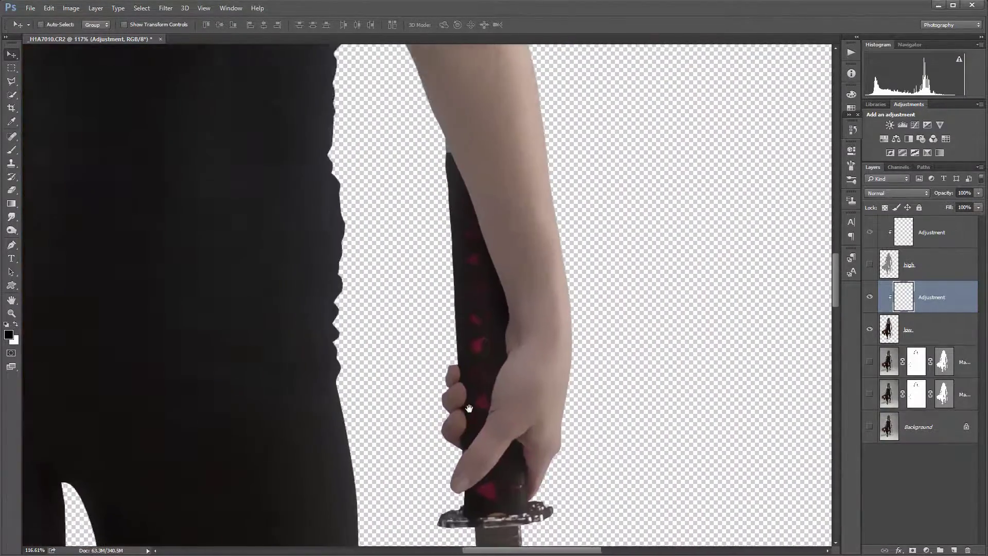
left_click_drag(491, 213, 496, 302)
left_click_drag(437, 139, 499, 355)
left_click_drag(387, 134, 494, 381)
left_click_drag(339, 98, 378, 244)
left_click_drag(417, 270, 498, 410)
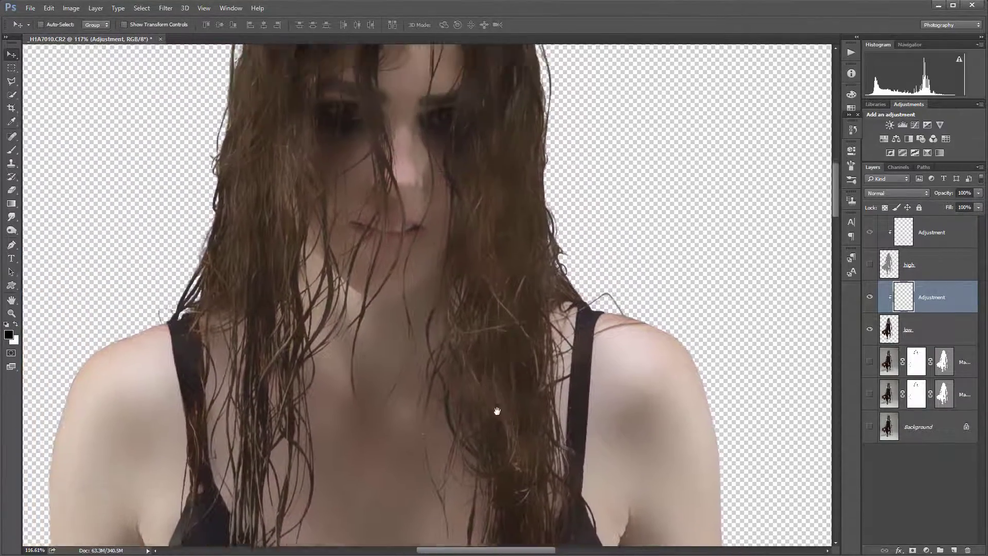
left_click_drag(430, 129, 514, 165)
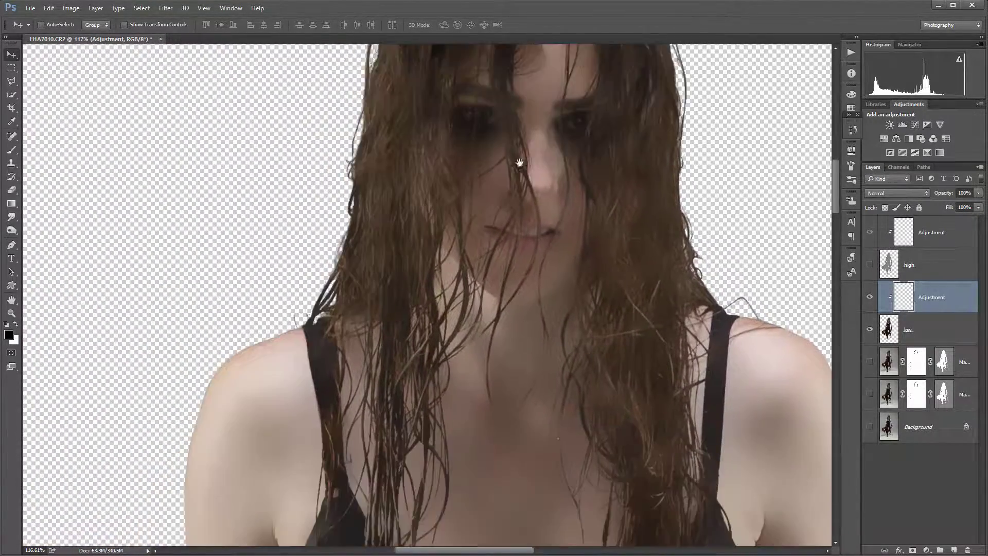
- Choose the Mixer Brush for the area around the armpit and reduce its soft tip to 60 px
left_click_drag(460, 435, 378, 181)
scroll(360, 230, "up", 4)
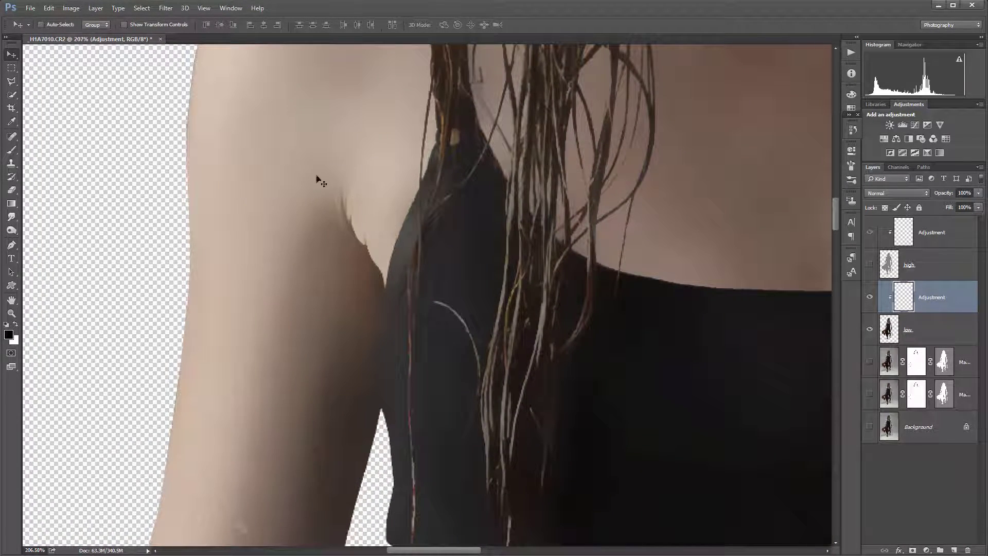
left_click(12, 150)
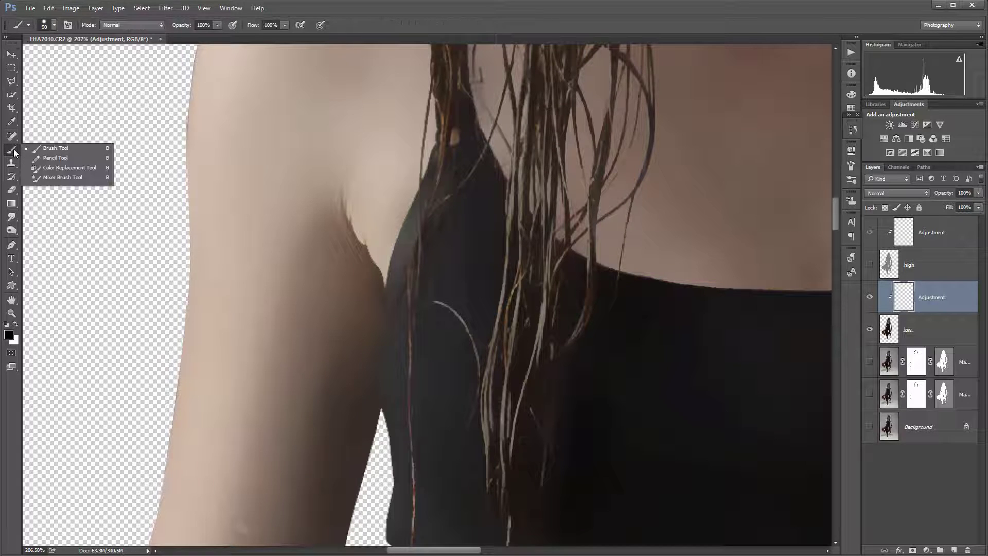
left_click(62, 178)
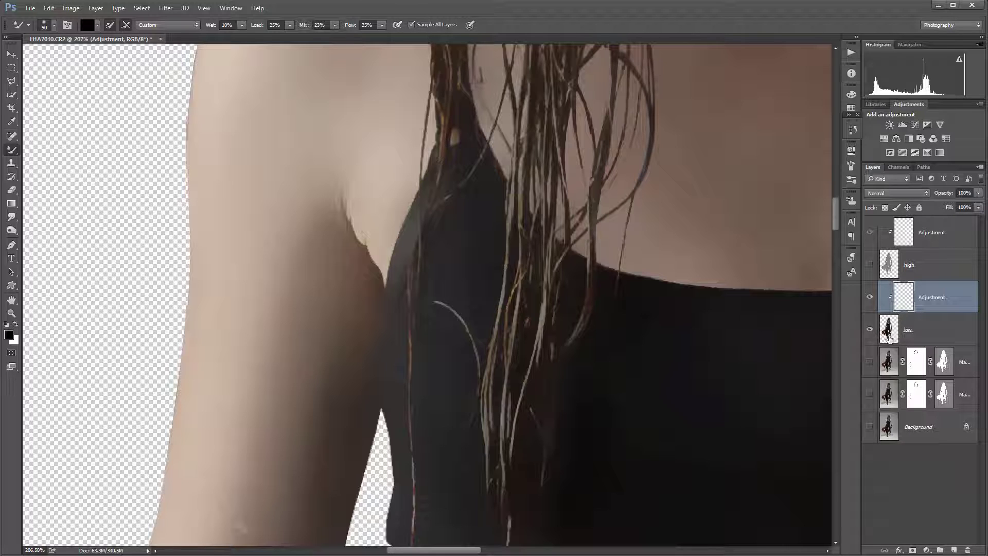
key("bracketleft")
key("bracketleft")
key("bracketleft")
right_click(319, 128)
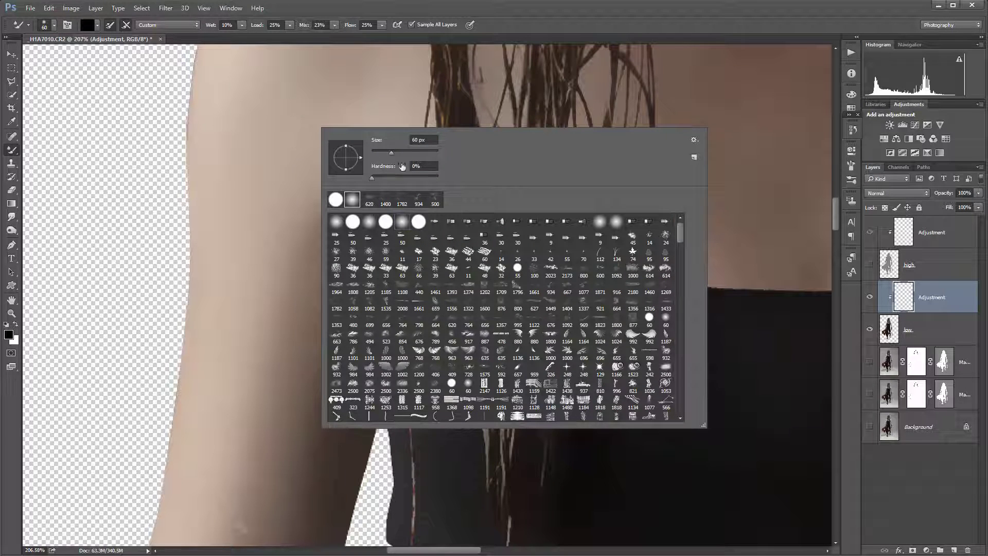
left_click(91, 146)
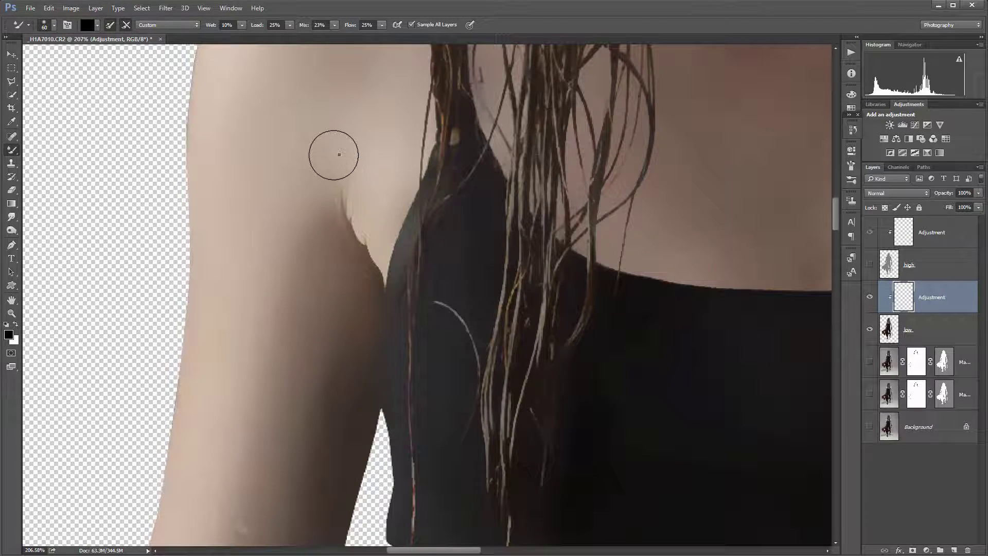
- Reduce the Mixer Brush to 40 px and blend the sampled skin tones around the armpit and shoulder
right_click(339, 154)
left_click(123, 135)
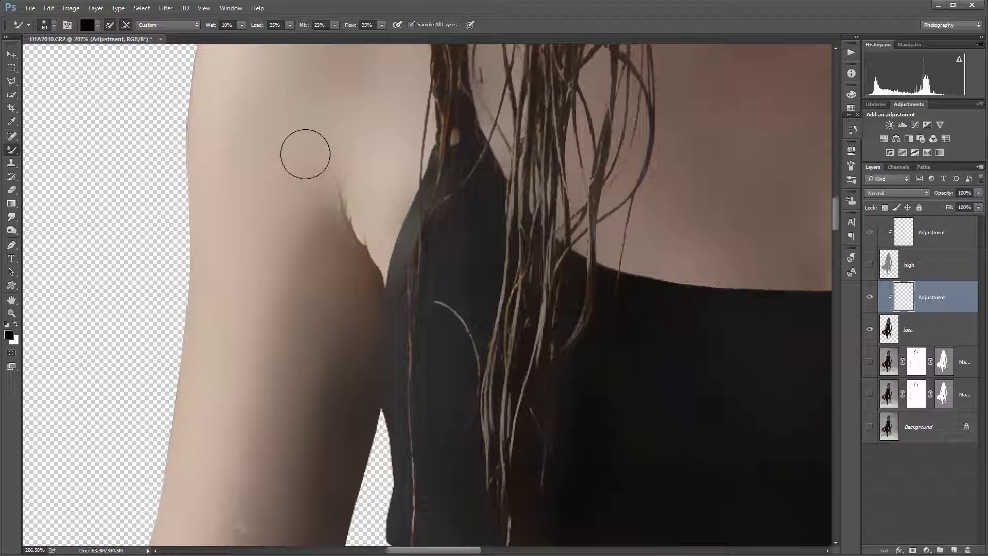
key("bracketleft")
key("bracketleft")
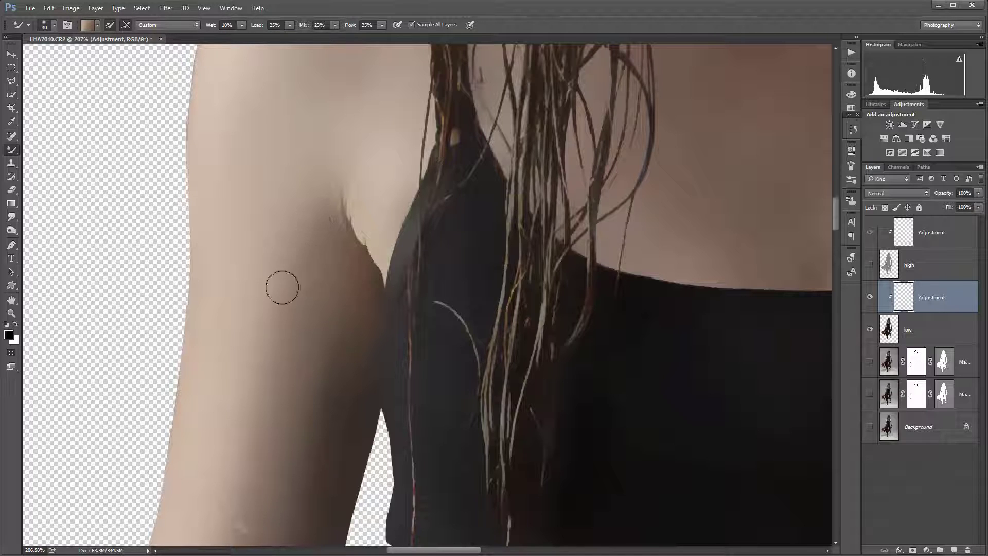
mouse_move(370, 190)
left_mouse_down()
mouse_move(341, 166)
mouse_move(378, 246)
mouse_move(350, 188)
mouse_move(302, 203)
mouse_move(354, 203)
mouse_move(364, 175)
left_mouse_up()
left_click(351, 190, "alt")
left_click(313, 216, "alt")
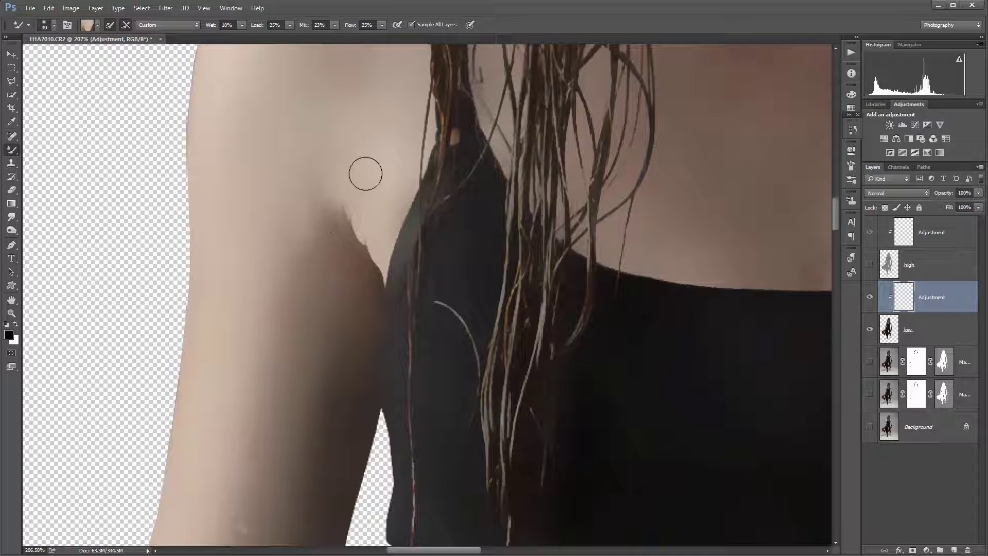
left_click(232, 134, "alt")
left_click_drag(241, 84, 232, 98)
- Blend the blotchy skin just below the elbow of the same arm with the Mixer Brush
left_click_drag(288, 322, 383, 212)
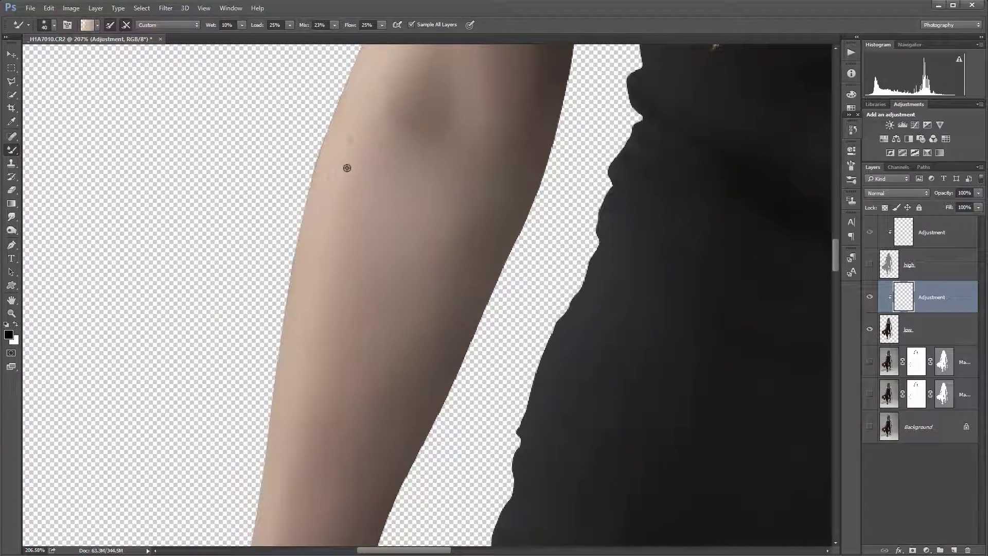
mouse_move(360, 140)
left_mouse_down()
mouse_move(347, 154)
mouse_move(355, 130)
mouse_move(360, 231)
left_mouse_up()
mouse_move(468, 215)
left_mouse_down()
mouse_move(475, 198)
mouse_move(464, 186)
mouse_move(483, 153)
left_mouse_up()
mouse_move(441, 269)
left_mouse_down()
mouse_move(430, 296)
mouse_move(445, 189)
left_mouse_up()
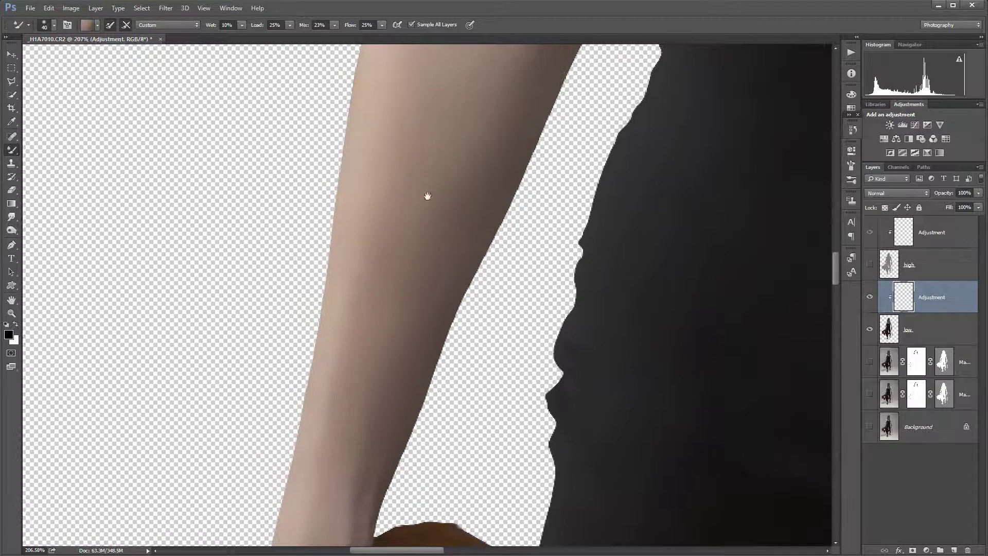
- Sample nearby skin tones and smooth the color transitions along the forearm down to the wrist
left_click(370, 138, "alt")
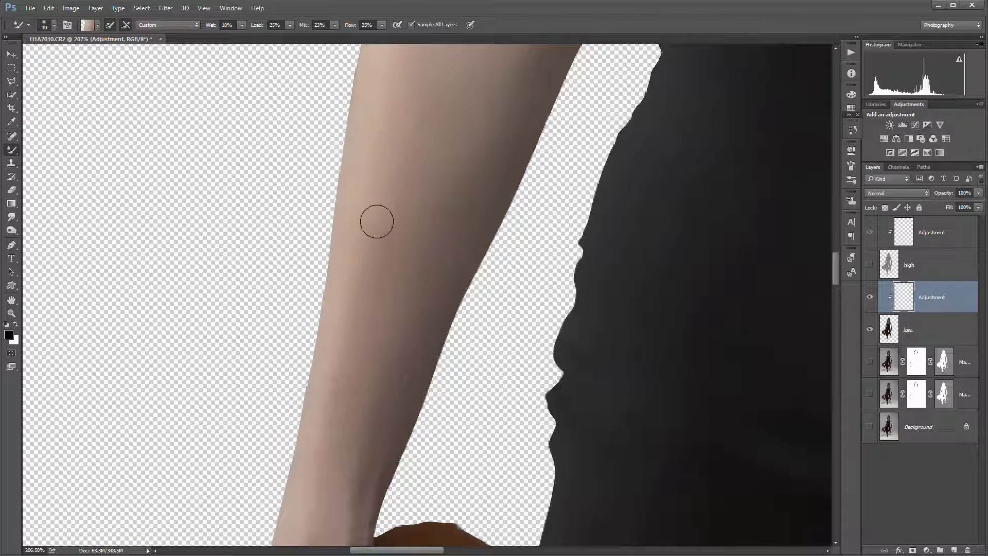
left_click(412, 172, "alt")
left_click_drag(395, 340, 445, 233)
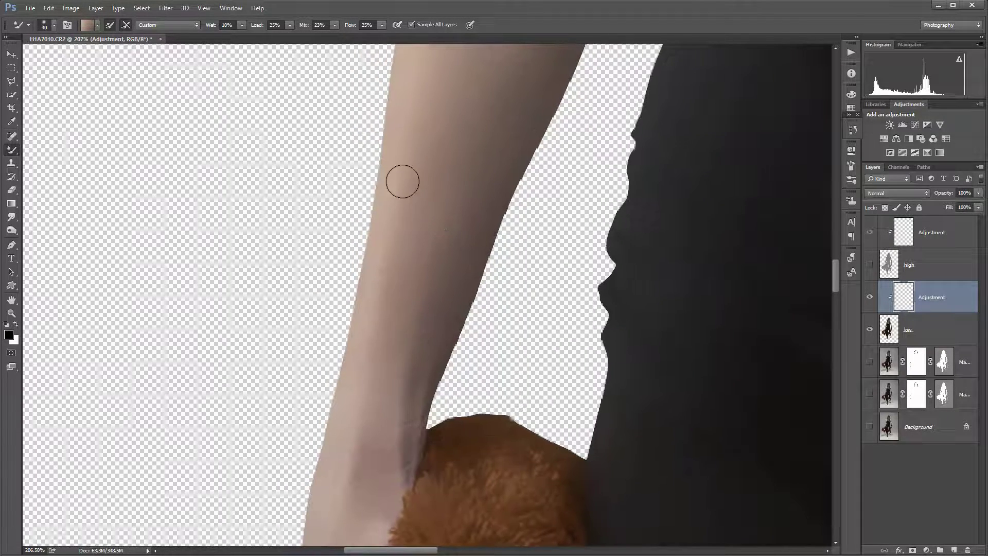
left_click(444, 207, "alt")
left_click_drag(409, 301, 425, 265)
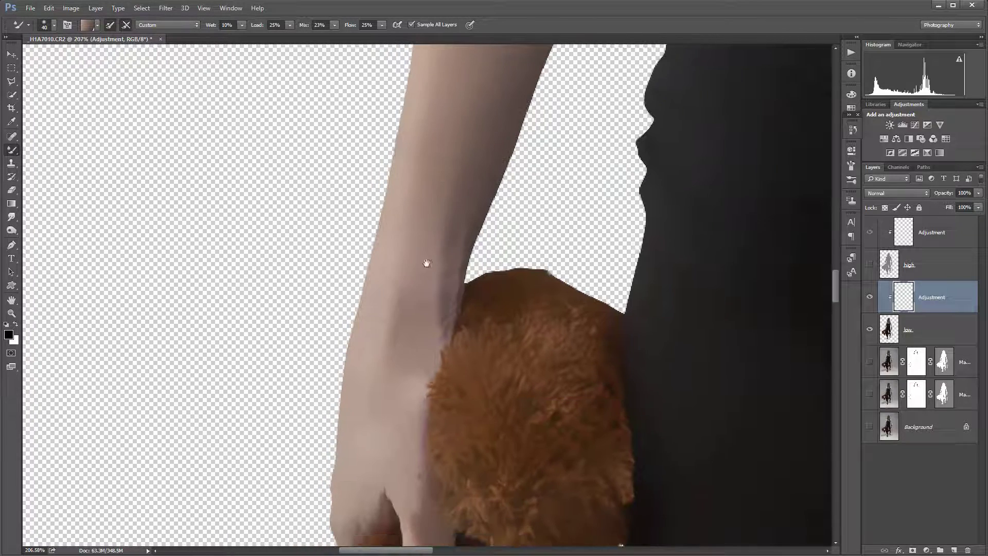
- Reduce the Mixer Brush to 30 px and blend the skin of the hand above the index finger
left_click_drag(454, 430, 469, 226)
left_click_drag(471, 394, 502, 223)
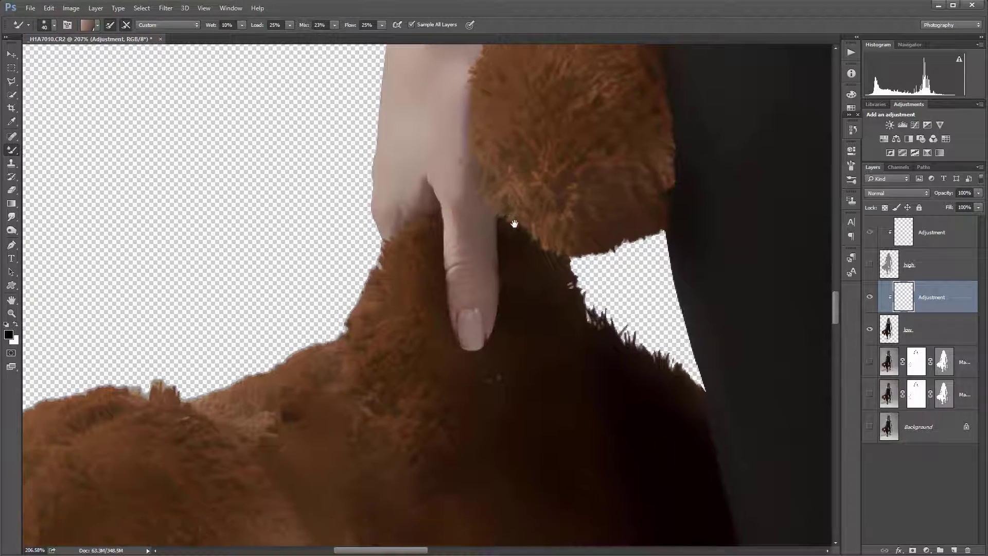
key("bracketleft")
left_click(467, 187, "alt")
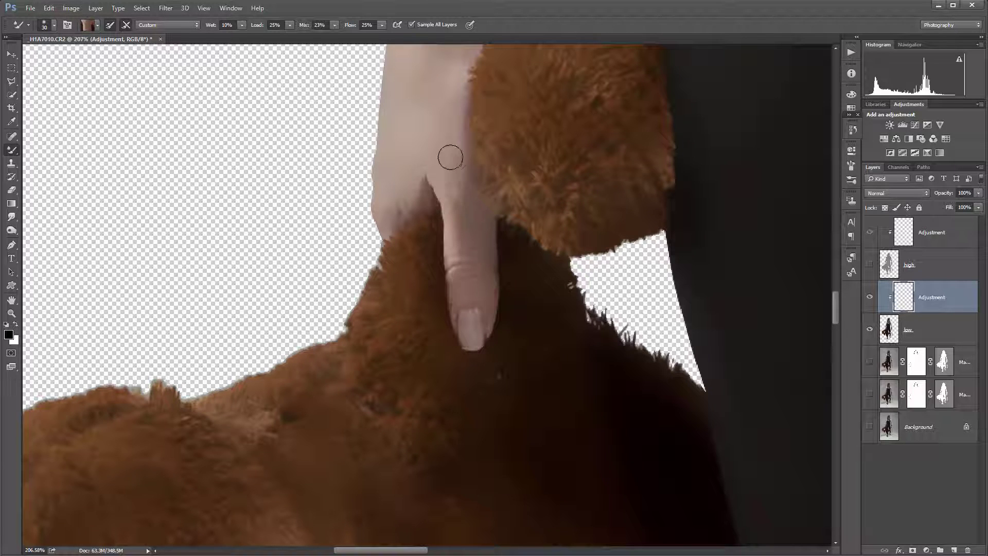
left_click(453, 132, "alt")
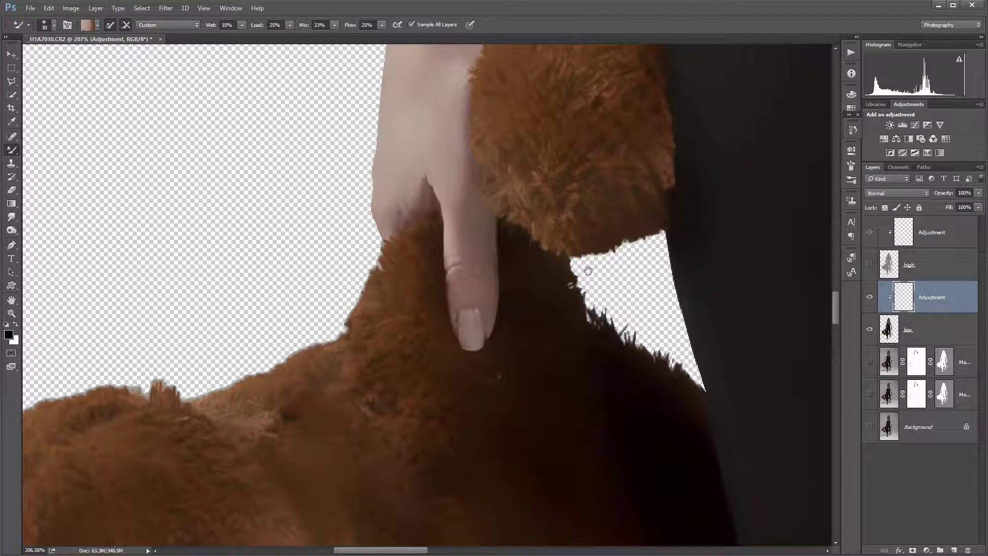
- Examine the fur, boots, trousers and top on the way to the woman's other arm
left_click_drag(692, 276, 397, 187)
scroll(407, 138, "down", 10)
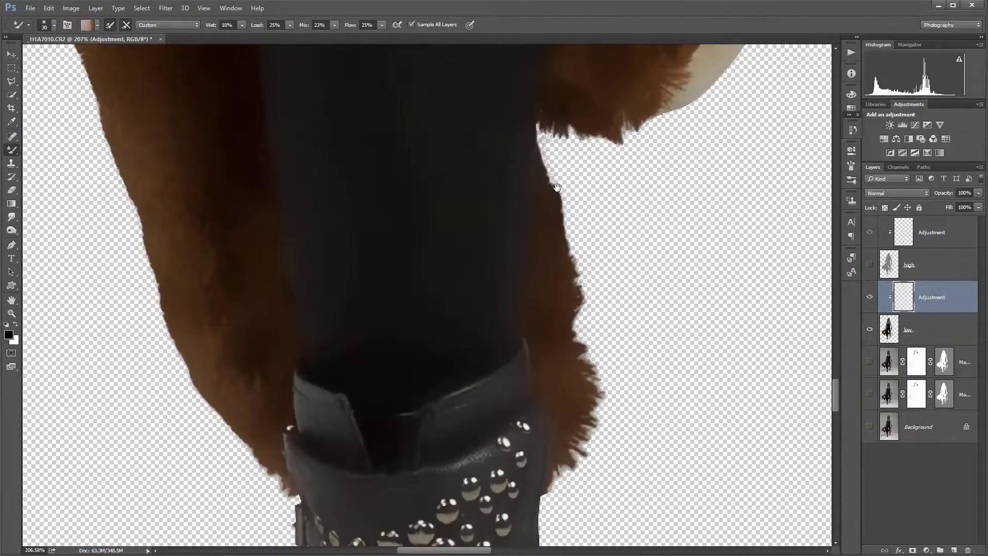
left_click_drag(558, 187, 401, 296)
left_click_drag(659, 157, 516, 256)
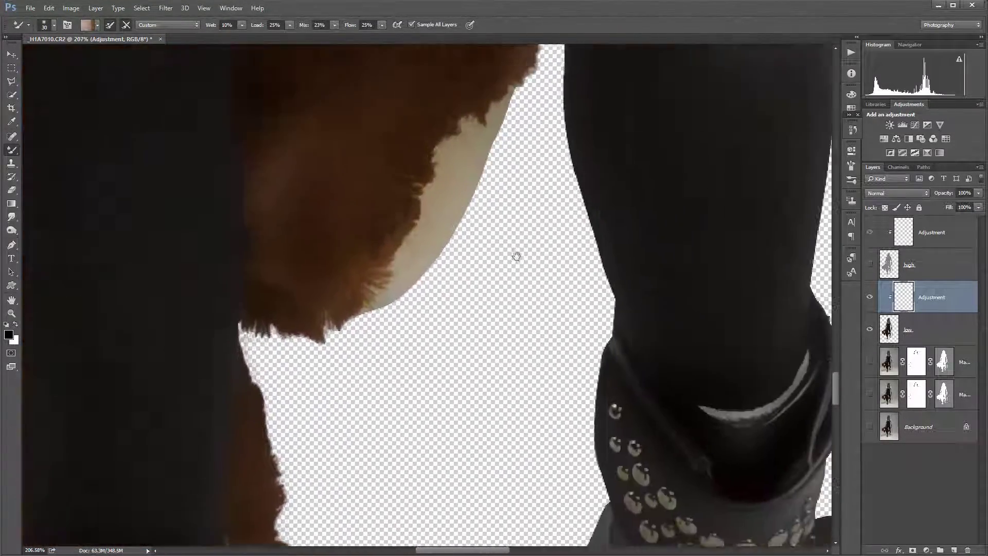
left_click_drag(688, 149, 529, 266)
left_click_drag(510, 57, 532, 249)
left_click_drag(546, 126, 571, 474)
left_click_drag(471, 57, 566, 458)
left_click_drag(494, 154, 556, 370)
left_click_drag(581, 304, 606, 439)
left_click_drag(496, 223, 465, 254)
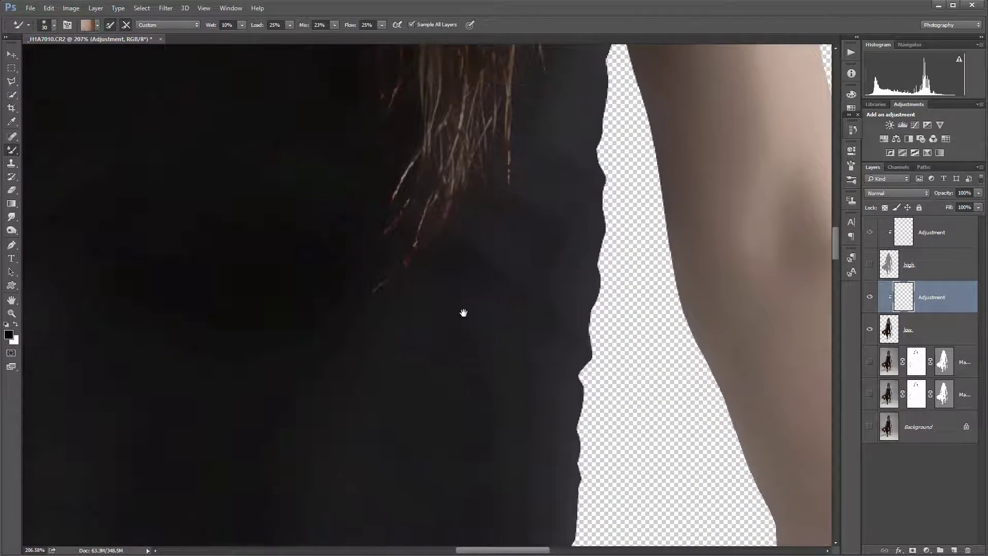
- Sample a light skin tone on the shoulder of the woman's other arm for the Mixer Brush
left_click_drag(319, 221, 520, 388)
mouse_move(360, 155)
left_mouse_down()
mouse_move(561, 302)
mouse_move(558, 392)
mouse_move(545, 329)
mouse_move(505, 393)
mouse_move(384, 252)
mouse_move(431, 396)
mouse_move(413, 271)
mouse_move(412, 304)
left_mouse_up()
left_click(418, 189, "alt")
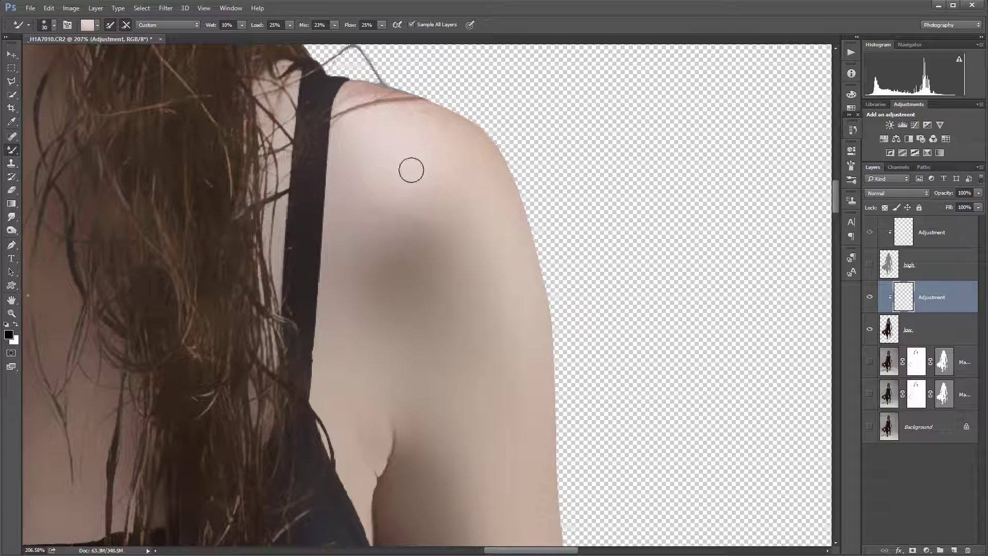
- Sample the light and shaded skin tones and blend their transition along the upper arm below the armpit
mouse_move(475, 346)
left_mouse_down()
mouse_move(449, 132)
mouse_move(494, 252)
left_mouse_up()
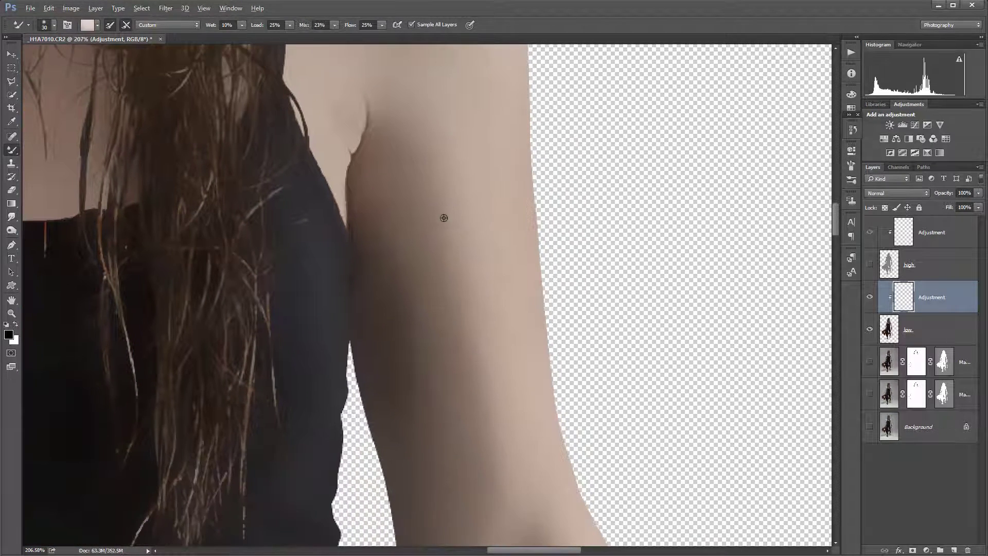
left_click(444, 214, "alt")
left_click(496, 210, "alt")
left_click_drag(469, 164, 501, 375)
mouse_move(520, 409)
left_mouse_down()
mouse_move(541, 347)
mouse_move(532, 339)
left_mouse_up()
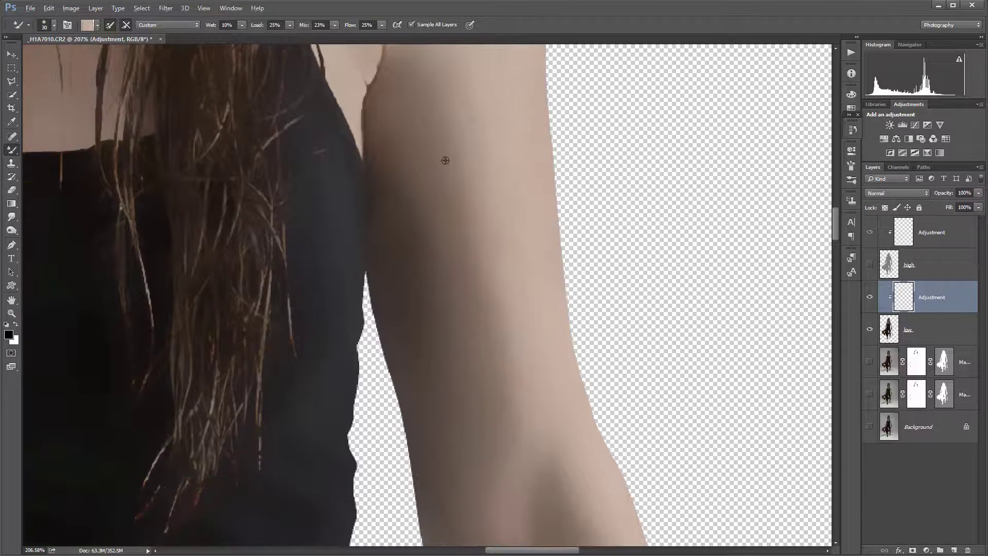
left_click(447, 156, "alt")
- Blend the skin above the elbow and around the dark patch in its crease, sampling neighbouring tones
left_click_drag(554, 380, 512, 177)
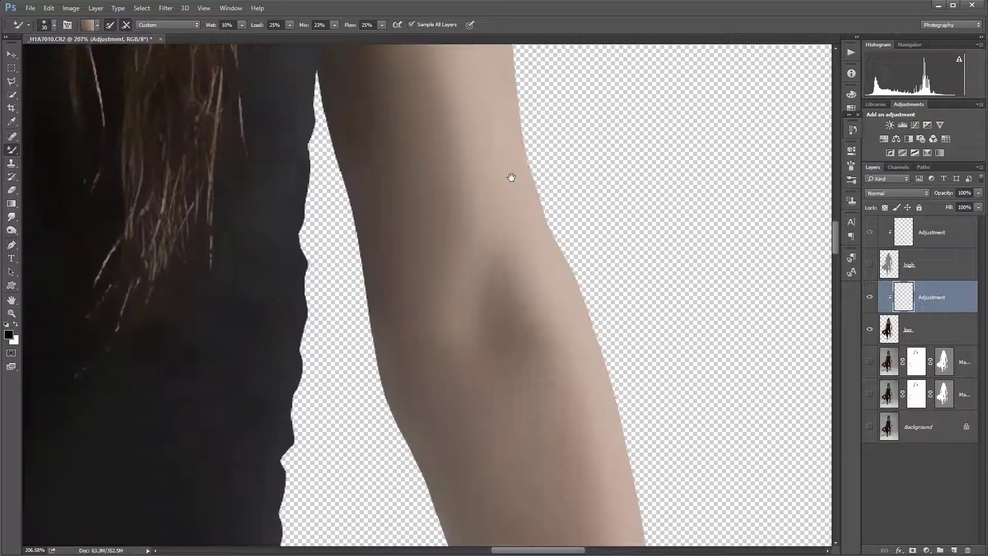
left_click_drag(507, 263, 533, 276)
left_click(509, 124, "alt")
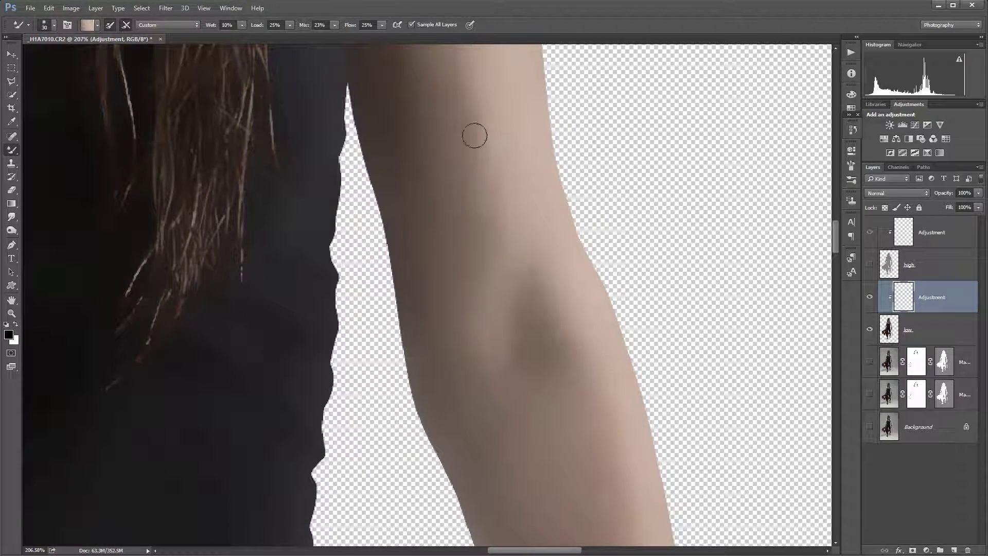
mouse_move(580, 412)
left_mouse_down()
mouse_move(567, 311)
mouse_move(540, 245)
left_mouse_up()
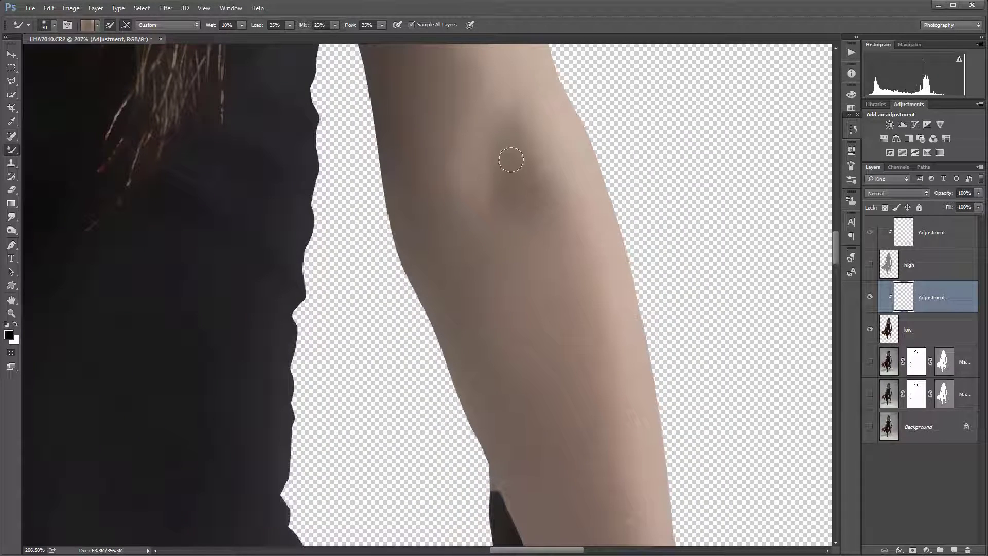
left_click(530, 130, "alt")
- Smooth the skin of the hand holding the sword, sampling tones near the thumb, palm edge and little finger
left_click_drag(584, 335, 551, 161)
left_click_drag(613, 355, 592, 172)
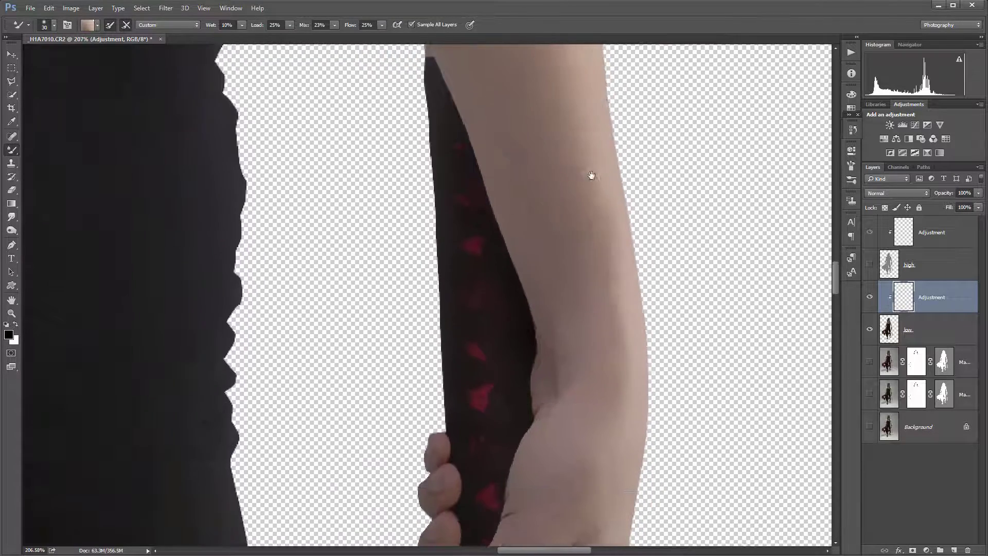
left_click_drag(584, 291, 590, 204)
left_click_drag(517, 270, 507, 305)
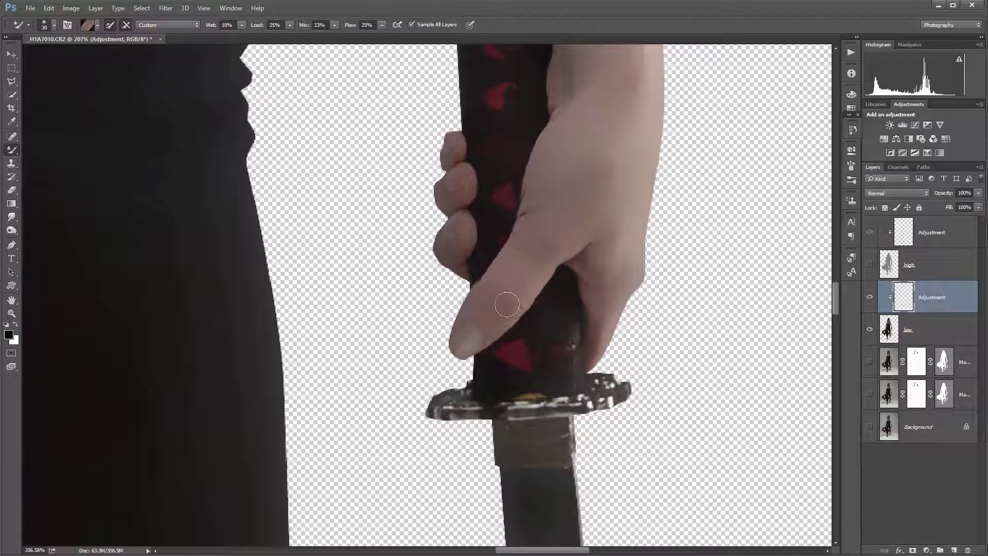
left_click(534, 289, "alt")
left_click(608, 253, "alt")
left_click(634, 226, "alt")
left_click(596, 307, "alt")
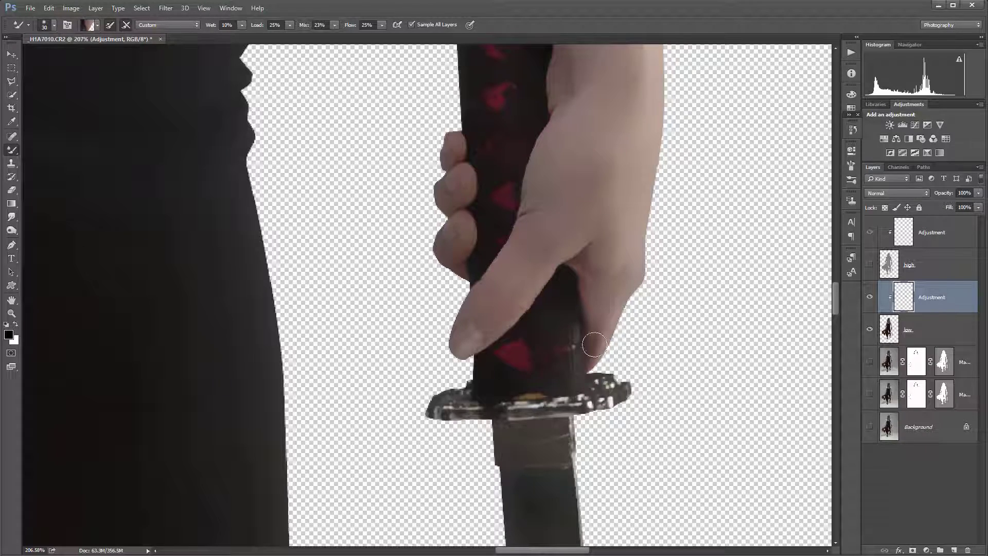
- Hide the low layer, show the high layer and select the Adjustment layer clipped to it
scroll(355, 211, "down", 5)
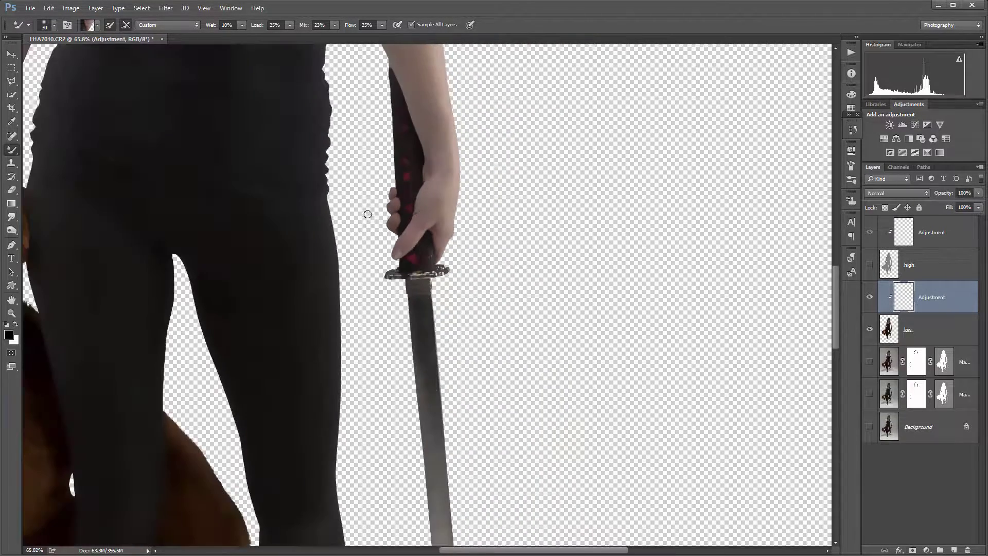
left_click_drag(230, 248, 516, 298)
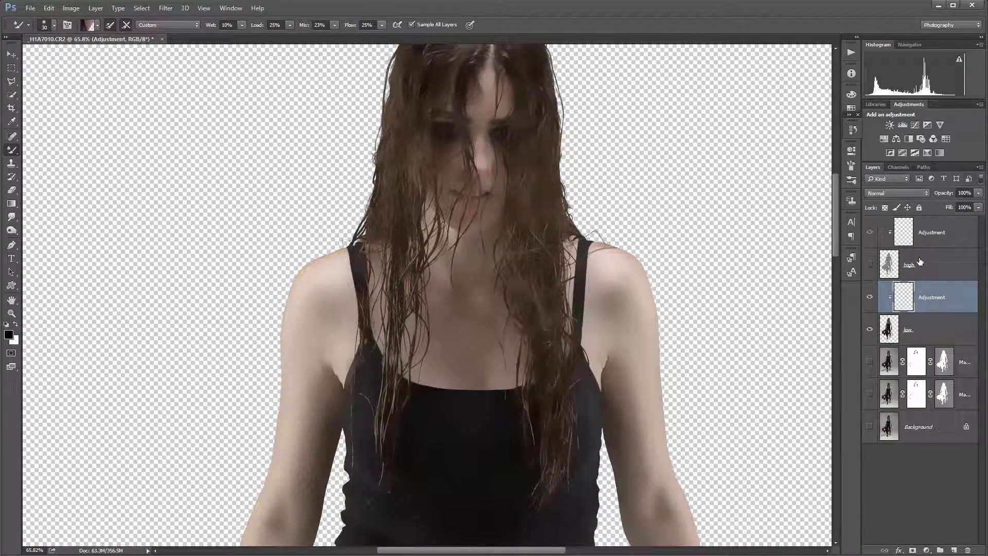
left_click(871, 330)
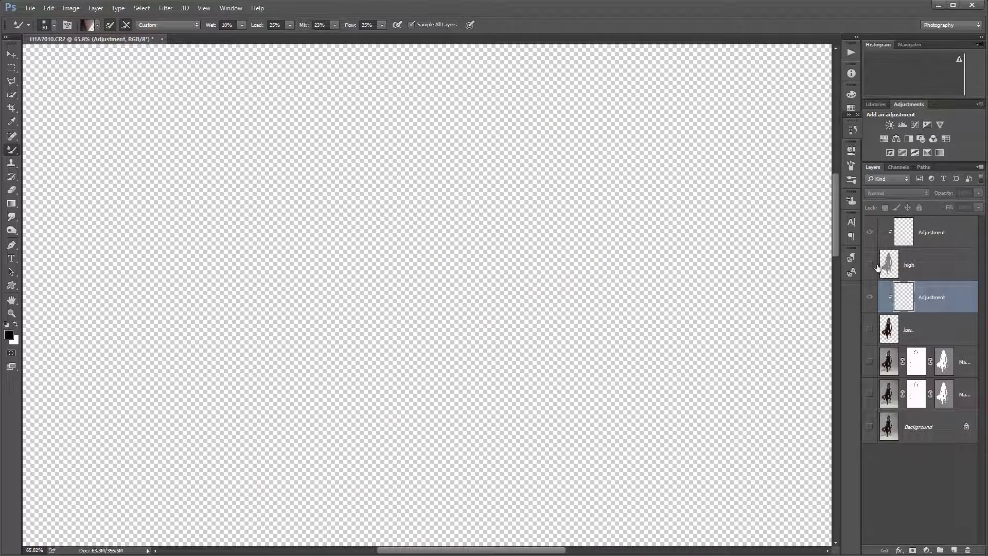
left_click(870, 264)
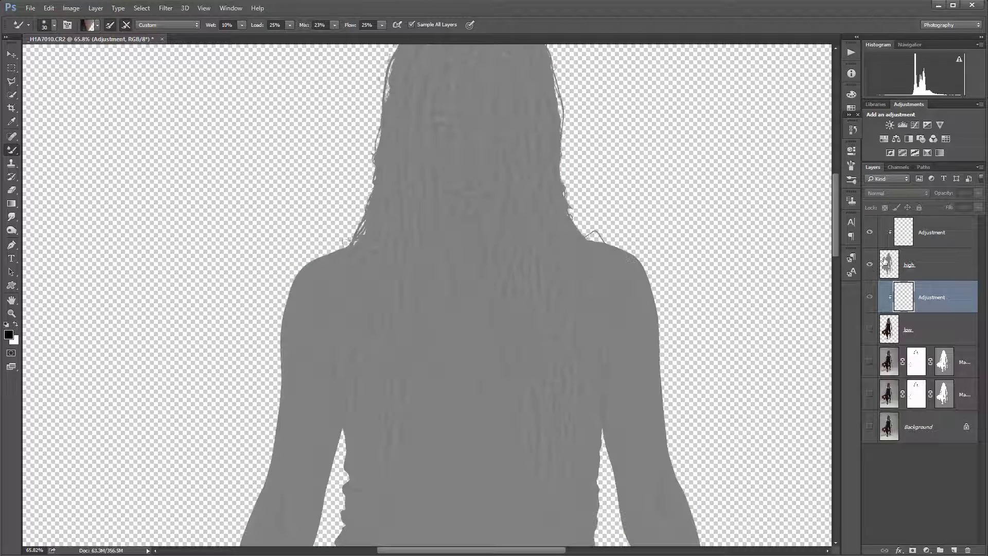
left_click(910, 224)
- Examine the high layer's texture on the shoulders, face, hair and upper arm for blemishes
scroll(646, 312, "up", 10)
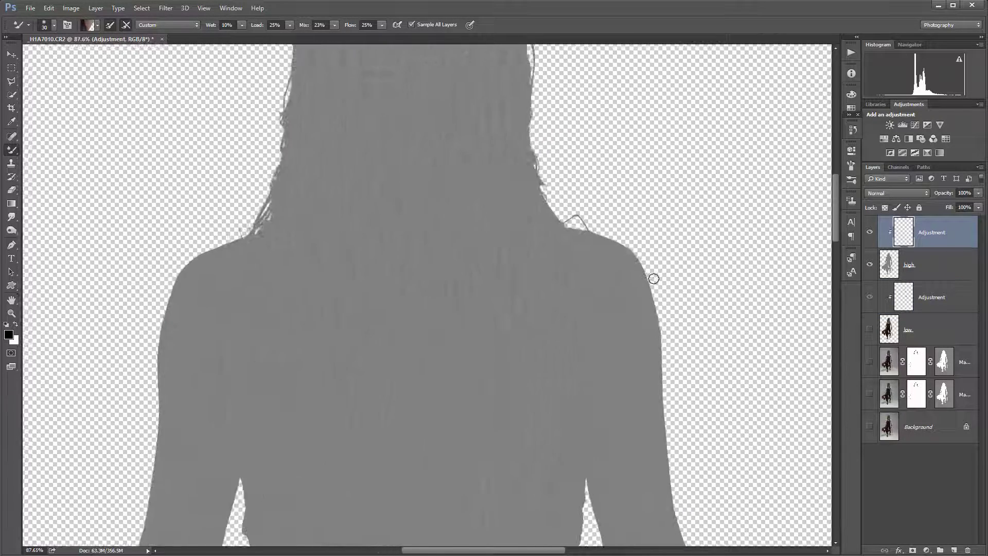
scroll(445, 251, "down", 3)
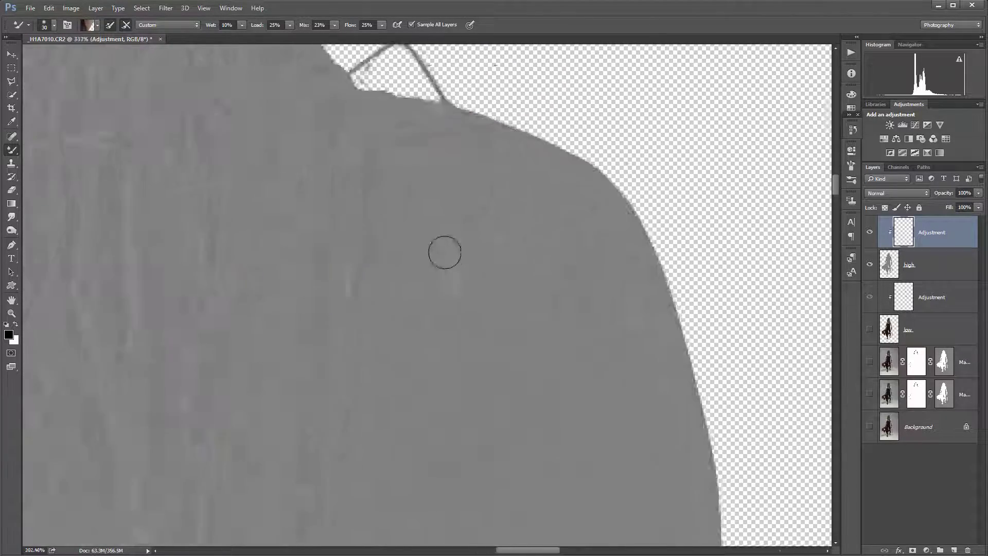
left_click_drag(176, 184, 492, 353)
left_click_drag(454, 175, 485, 320)
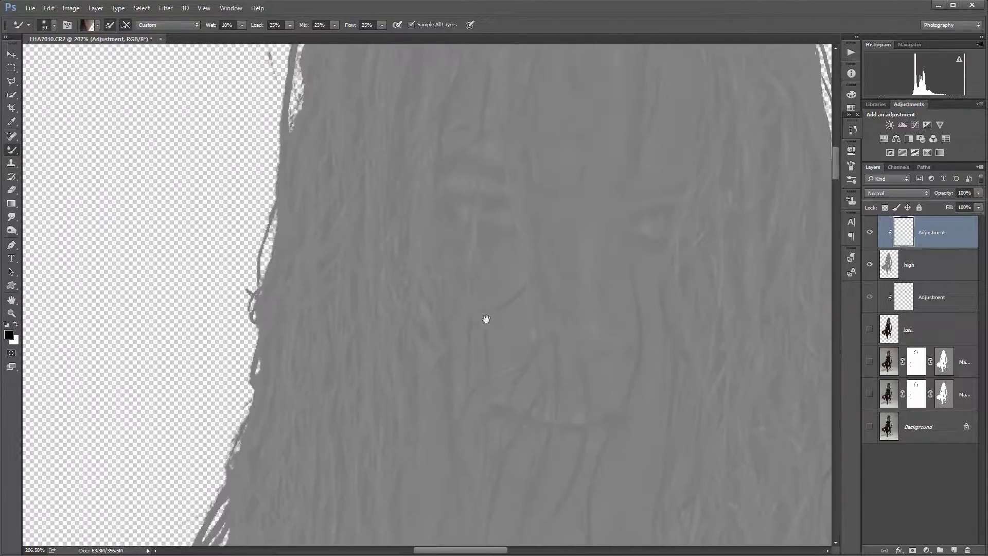
left_click_drag(476, 463, 467, 127)
left_click_drag(443, 410, 589, 249)
left_click_drag(456, 243, 567, 223)
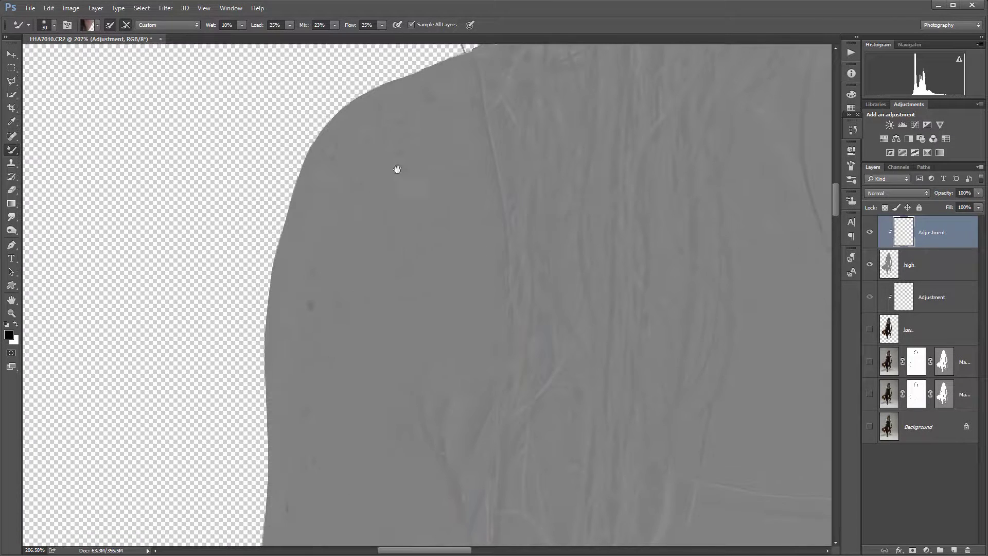
left_click_drag(436, 252, 418, 156)
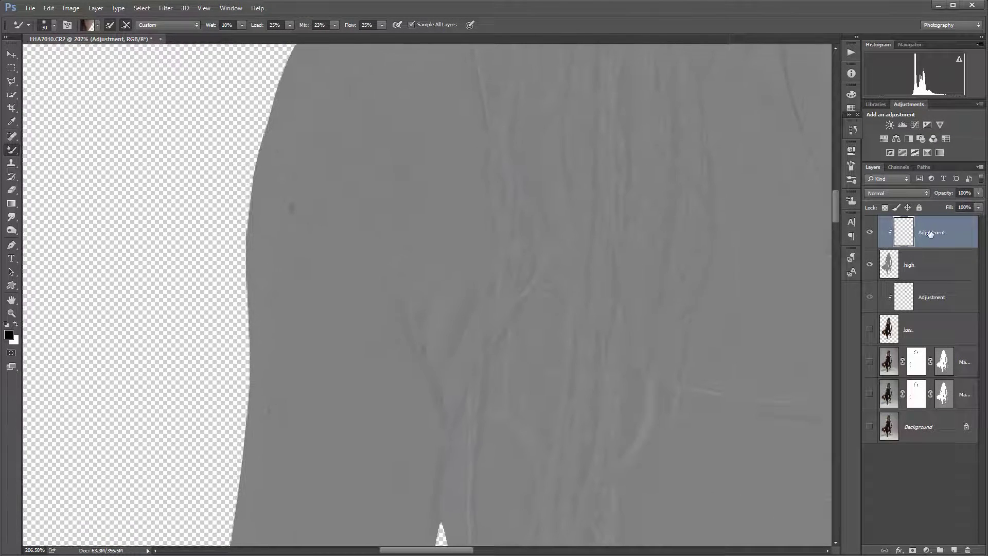
- Switch to the Clone Stamp with a 74 px hard round brush at 100% opacity
right_click(315, 167)
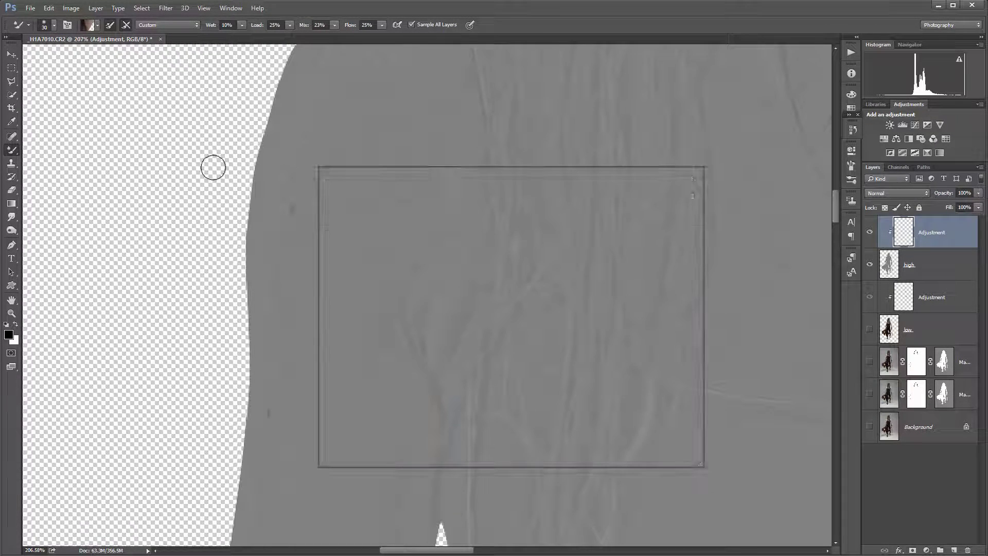
left_click(12, 163)
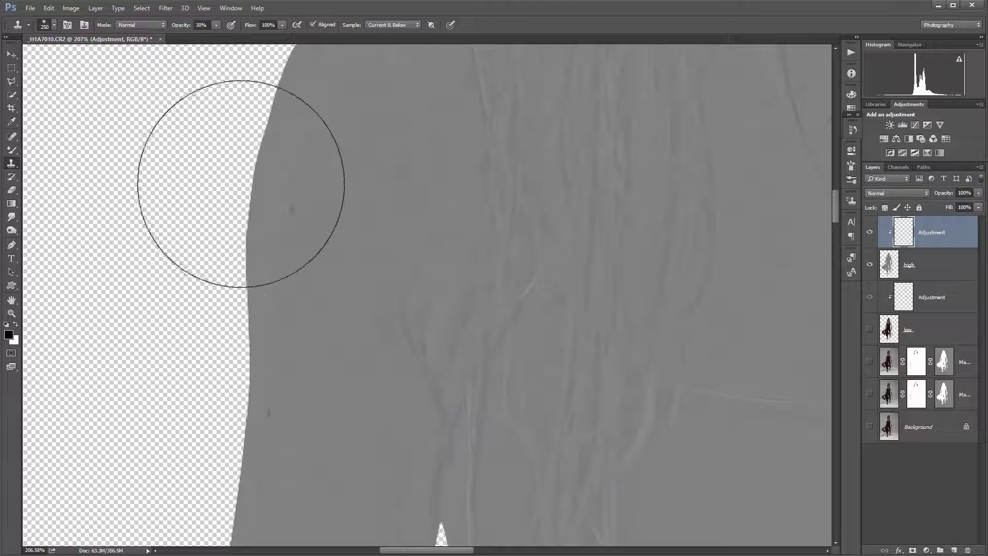
right_click(316, 203)
left_click(417, 299)
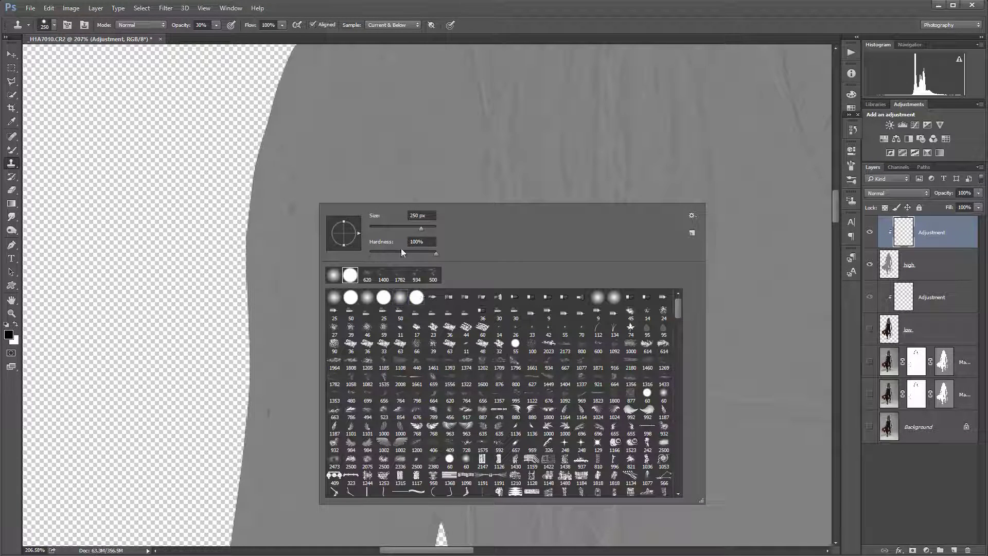
left_click(392, 228)
left_click(193, 177)
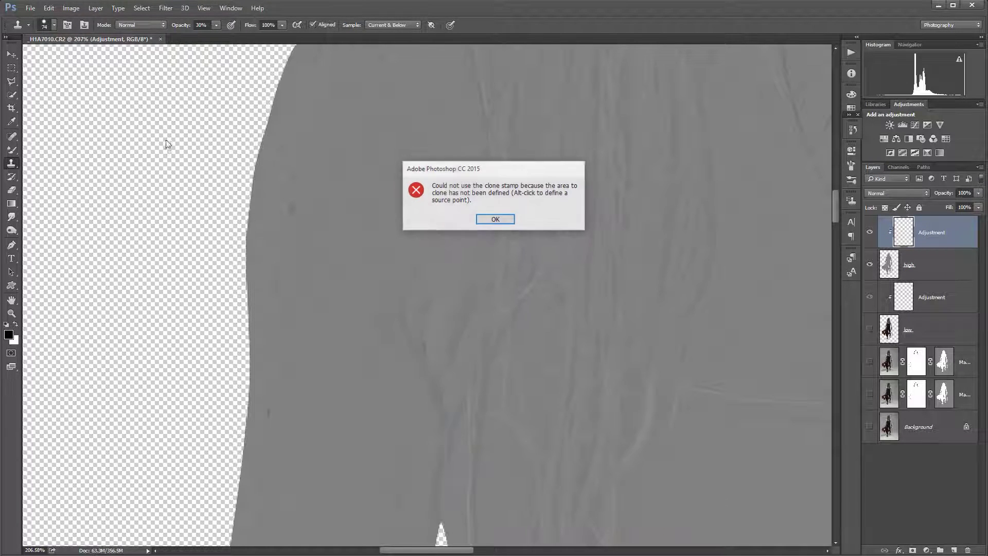
left_click(494, 219)
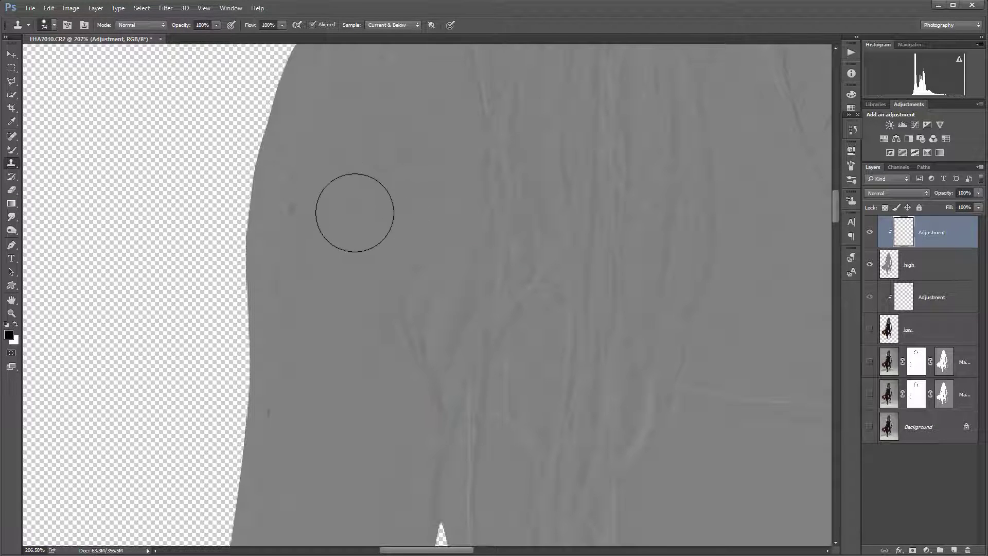
- Add a Curves adjustment layer above the high layer's Adjustment layer and set its blend mode to Overlay
scroll(434, 324, "up", 5)
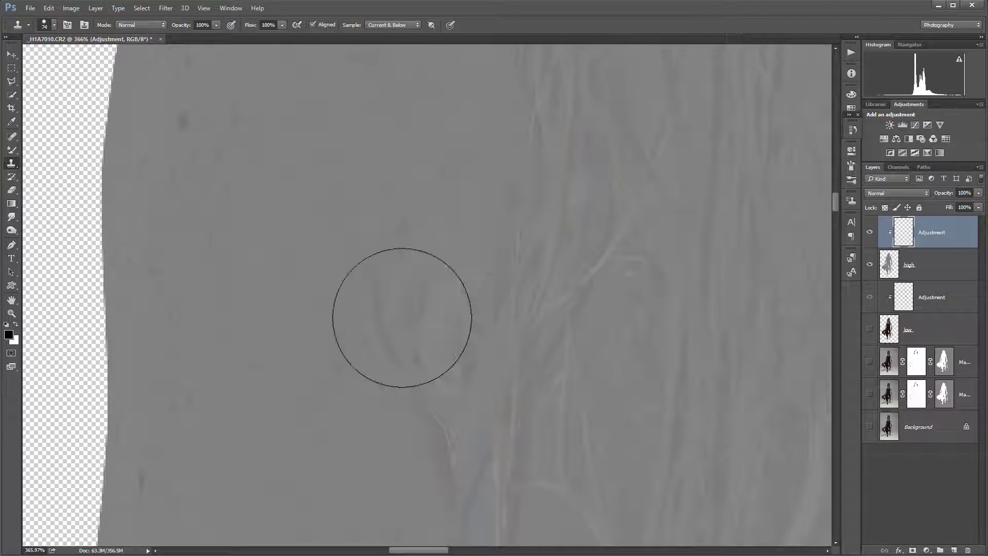
scroll(410, 307, "down", 6)
scroll(410, 312, "down", 5)
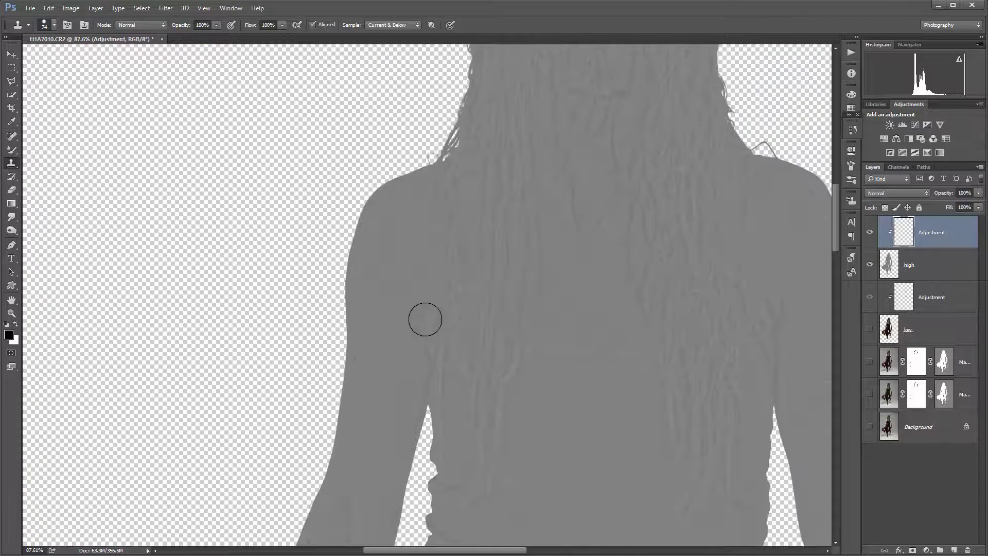
left_click(926, 550)
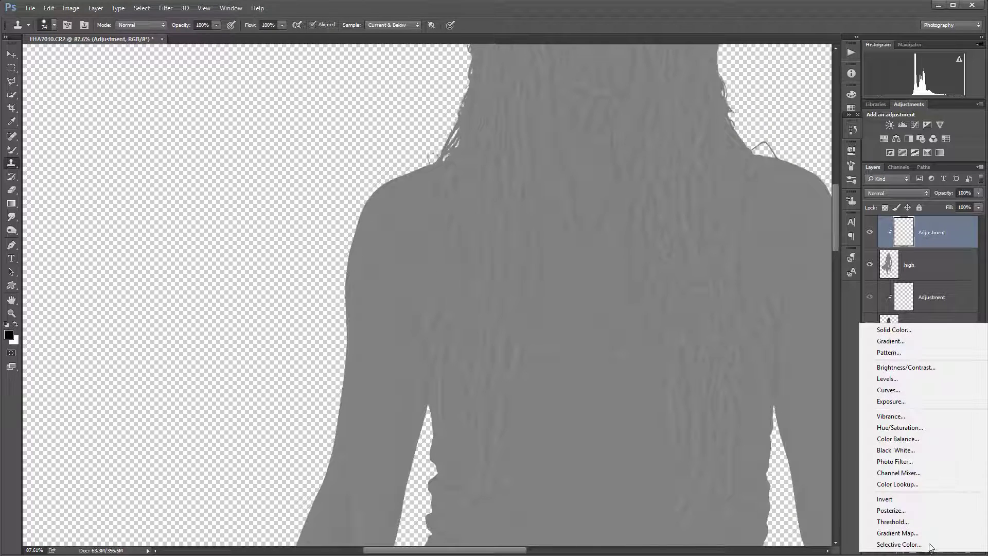
left_click(928, 393)
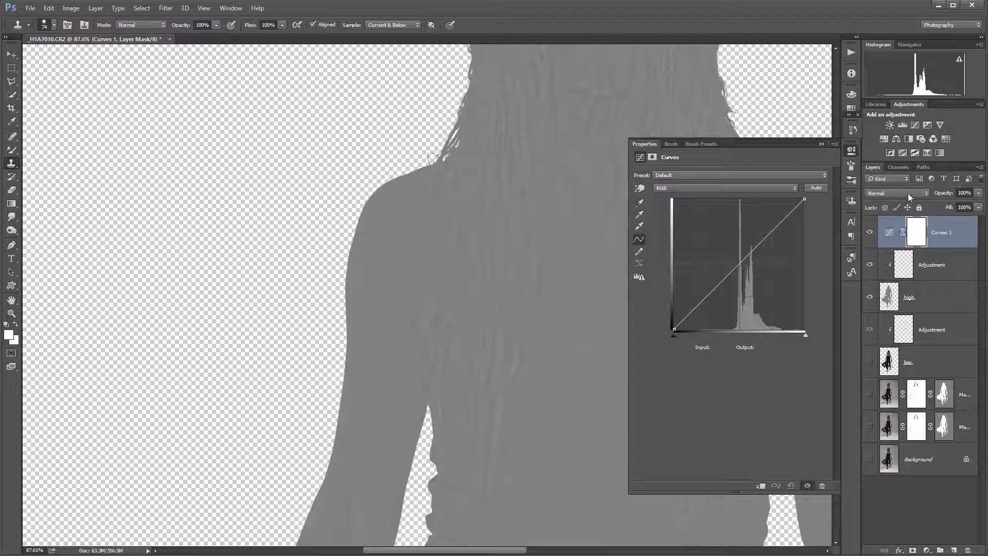
left_click(908, 193)
left_click(918, 298)
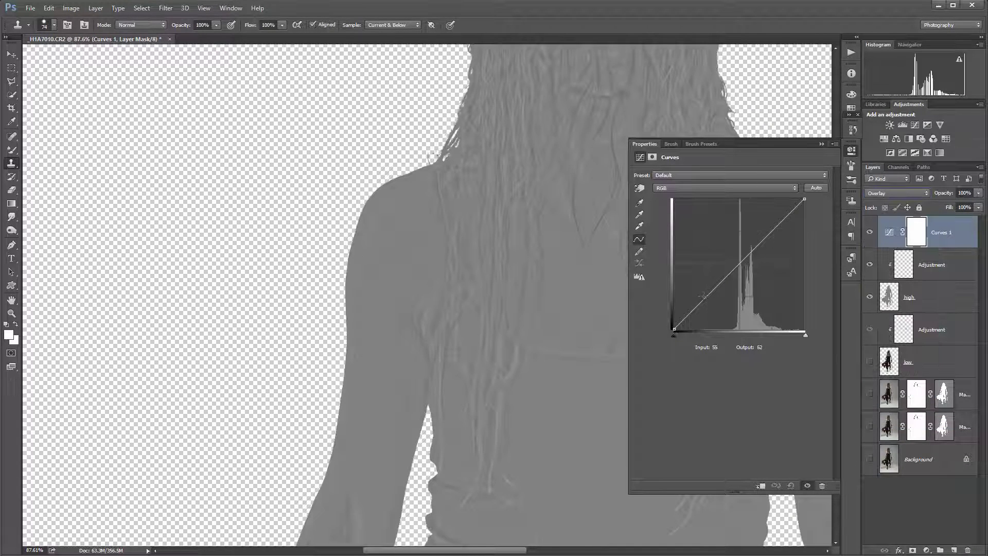
left_click_drag(703, 297, 718, 299)
left_click_drag(766, 236, 770, 235)
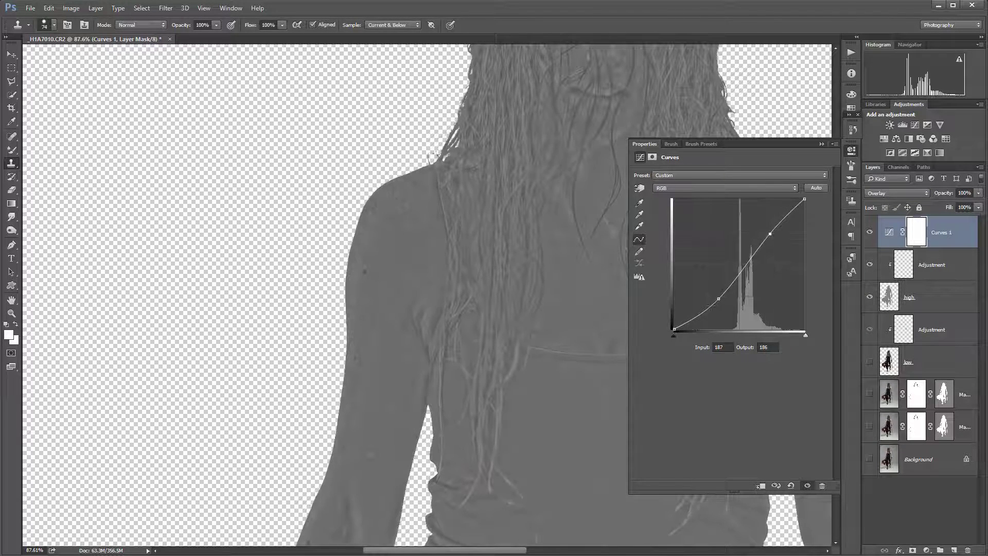
left_click_drag(719, 299, 712, 289)
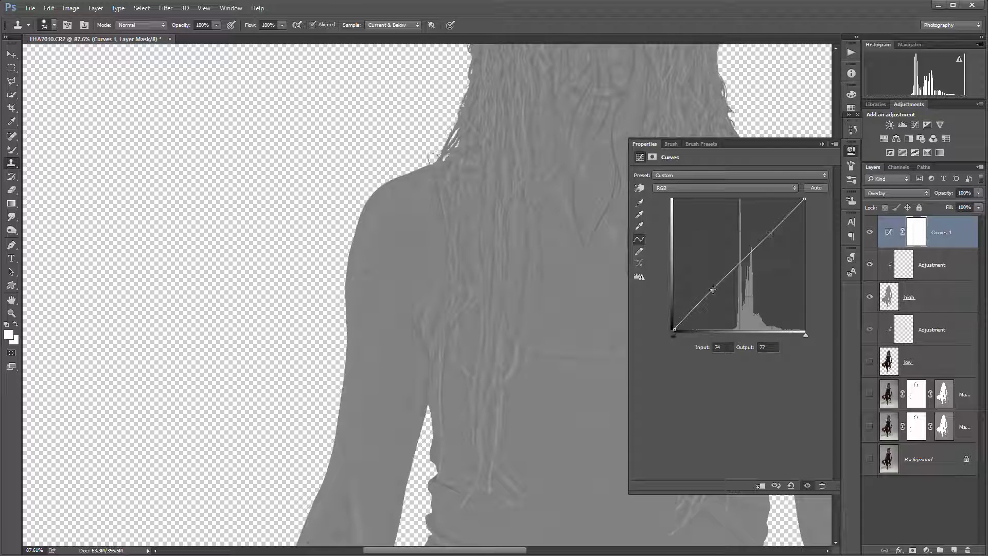
key("Delete")
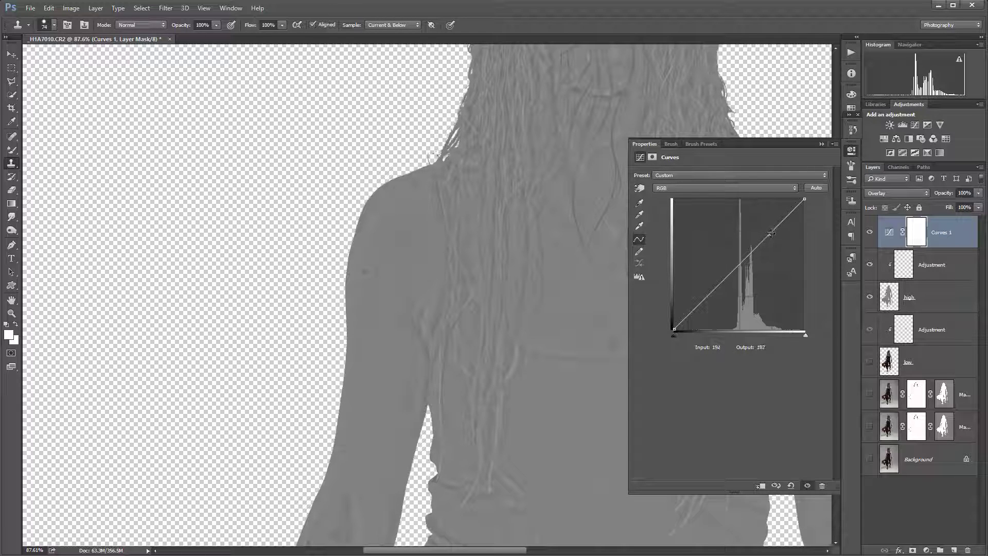
left_click(770, 234)
key("Delete")
- Steepen the curve by moving the white point inward and the black point to input 66, and inspect the upper arm's texture
left_click_drag(804, 200, 772, 199)
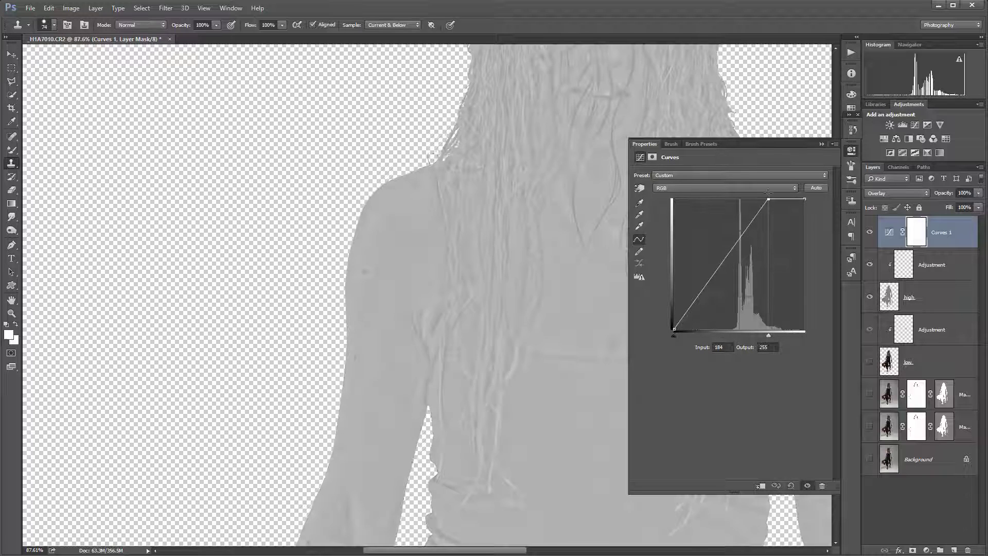
left_click_drag(675, 331, 708, 336)
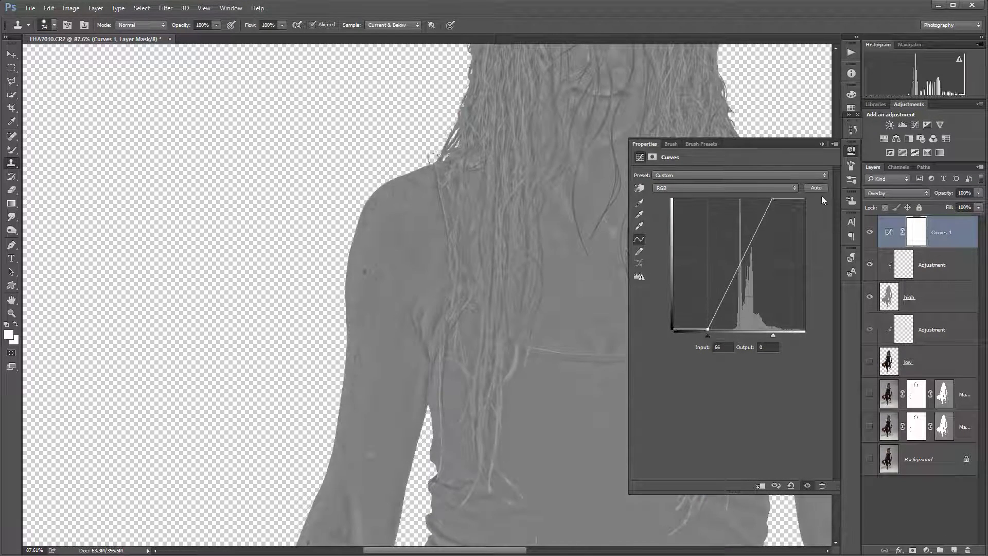
left_click(851, 162)
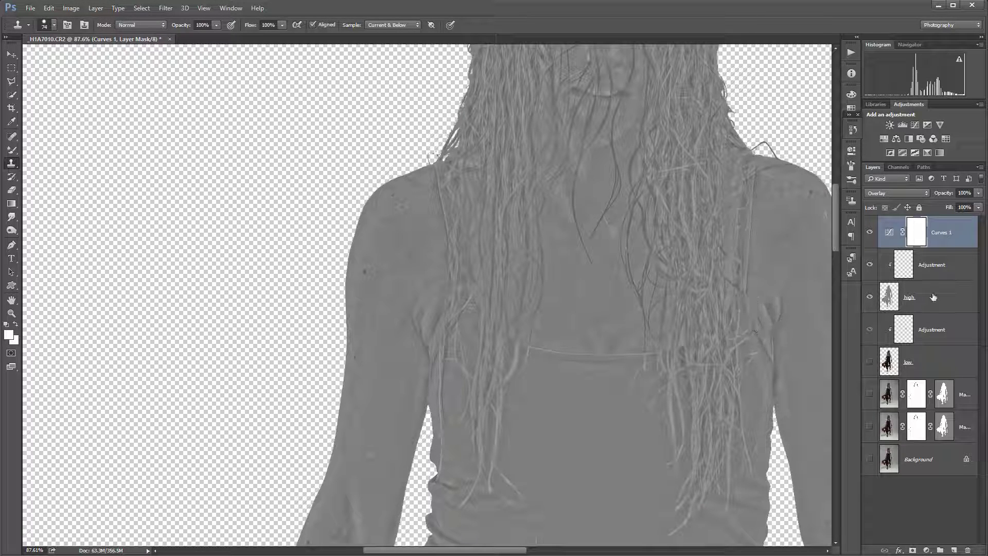
left_click(869, 230)
scroll(426, 329, "up", 4)
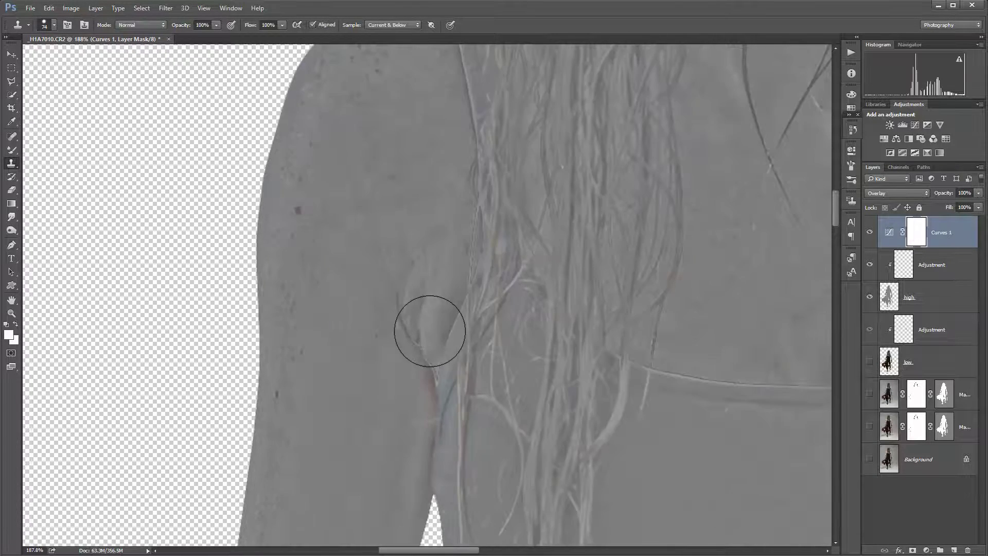
- Reduce the clone brush to 10 px and target the clipped Adjustment layer above the high layer
scroll(430, 331, "up", 1)
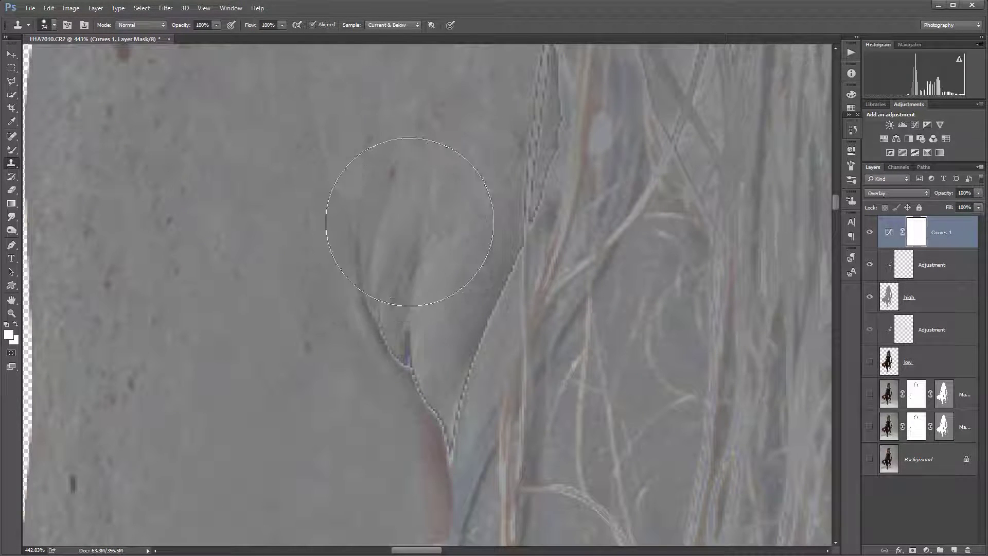
key("bracketleft")
key("bracketleft")
key("bracketleft")
key("bracketleft")
key("bracketleft")
key("bracketleft")
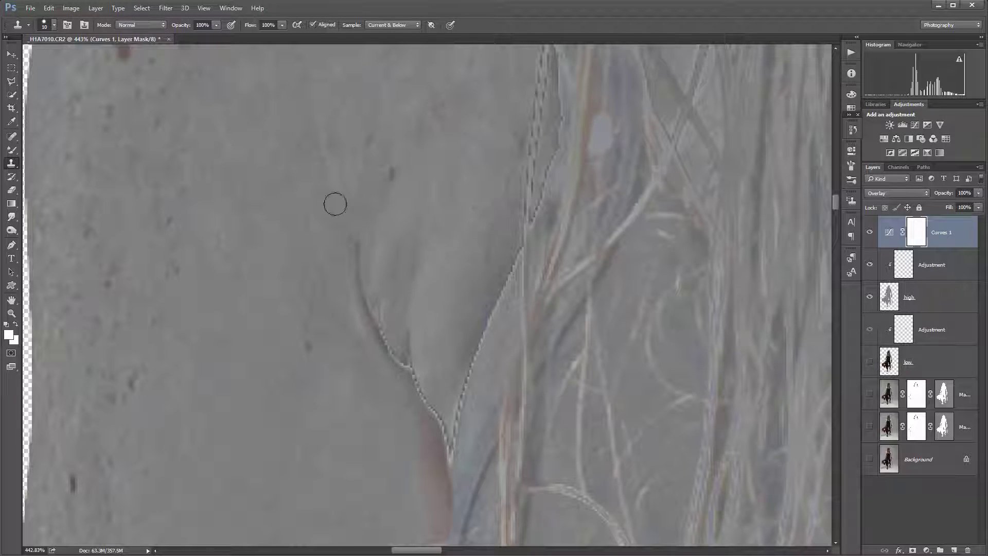
left_click_drag(351, 215, 439, 309)
key("alt")
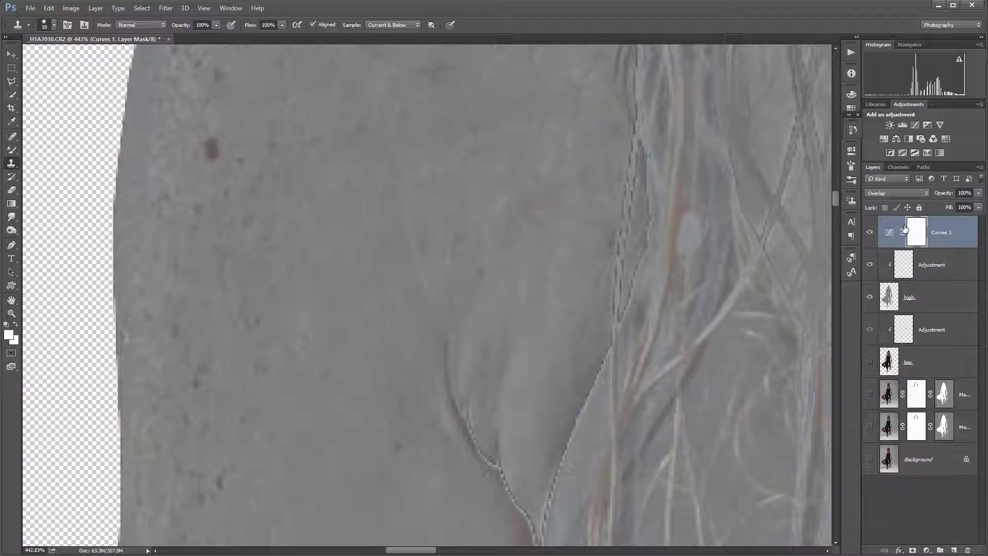
left_click(911, 263)
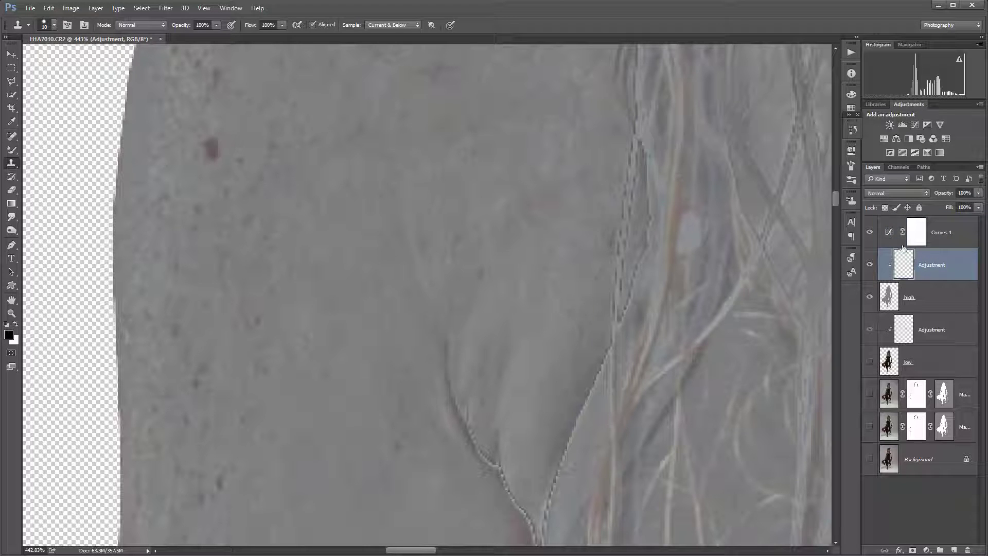
- Clone clean skin texture over the faint crease lines above the first armpit fold
left_click(518, 310, "alt")
mouse_move(513, 382)
left_mouse_down()
mouse_move(517, 313)
mouse_move(494, 387)
mouse_move(516, 299)
left_mouse_up()
left_click(522, 266, "alt")
mouse_move(484, 359)
left_mouse_down()
mouse_move(480, 372)
mouse_move(500, 370)
left_mouse_up()
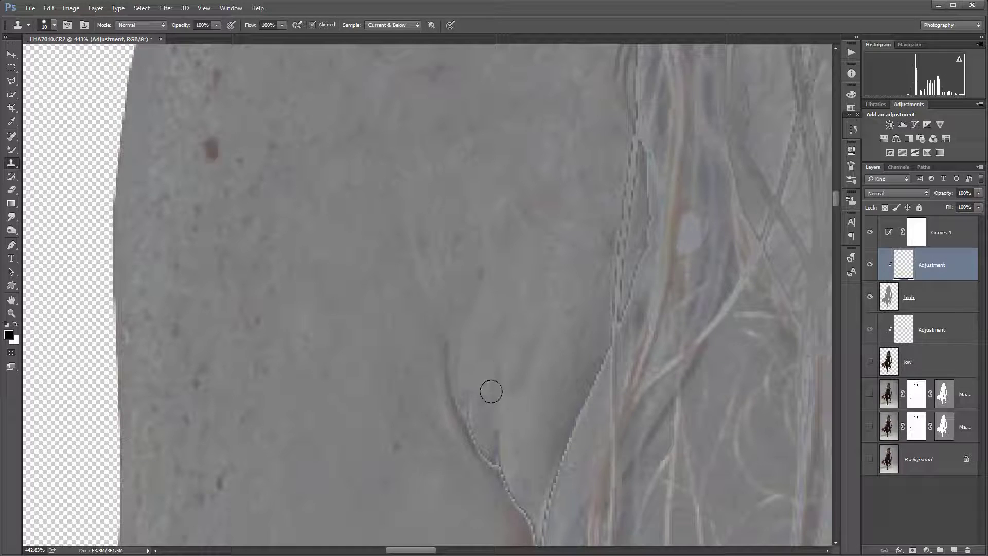
left_click(529, 386, "alt")
mouse_move(503, 423)
left_mouse_down()
mouse_move(524, 384)
mouse_move(514, 353)
mouse_move(518, 428)
left_mouse_up()
left_click(391, 225, "alt")
left_click_drag(461, 230, 448, 253)
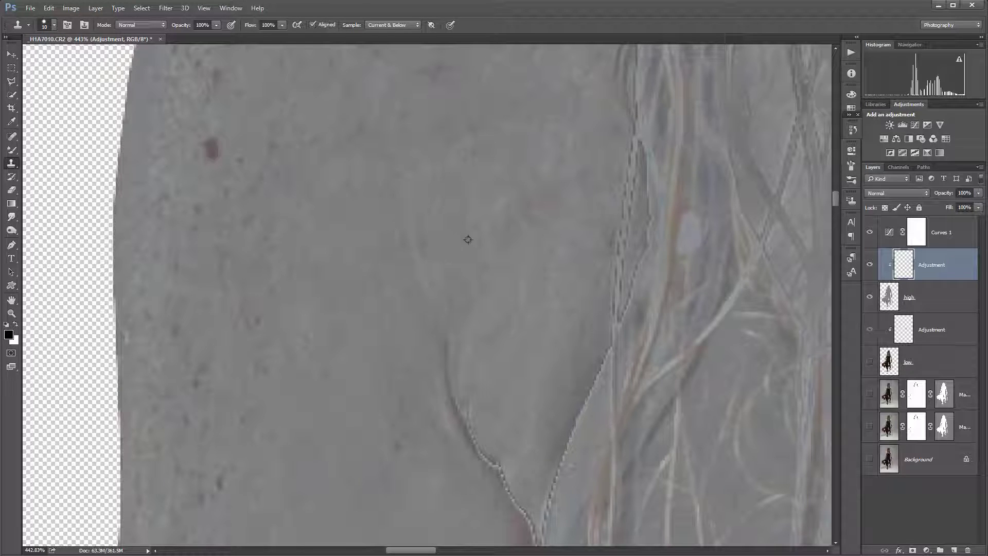
left_click(468, 239, "alt")
- Examine the high layer's texture down the length of the arm for spots and blemishes
left_click_drag(337, 186, 551, 322)
left_click(416, 285)
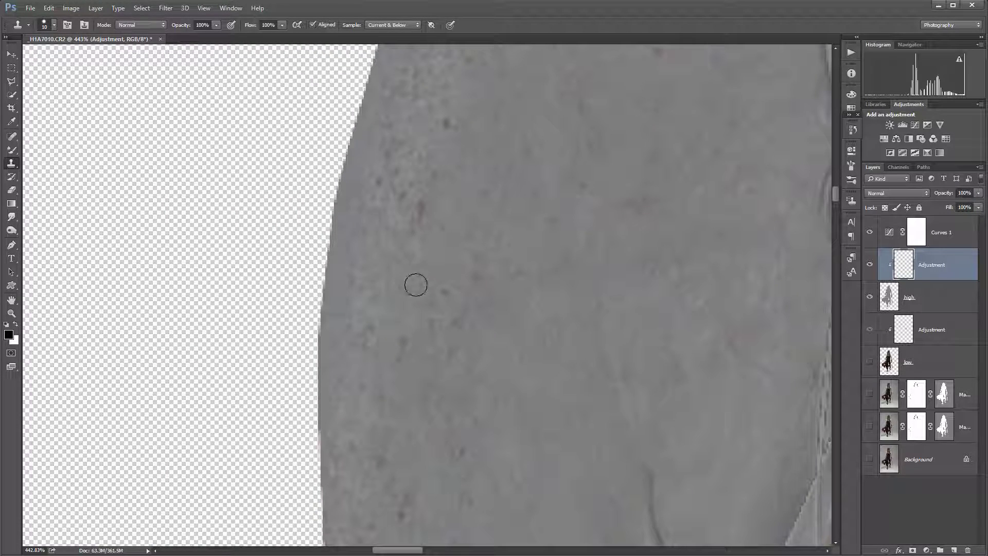
left_click_drag(480, 400, 480, 217)
left_click_drag(486, 422, 505, 221)
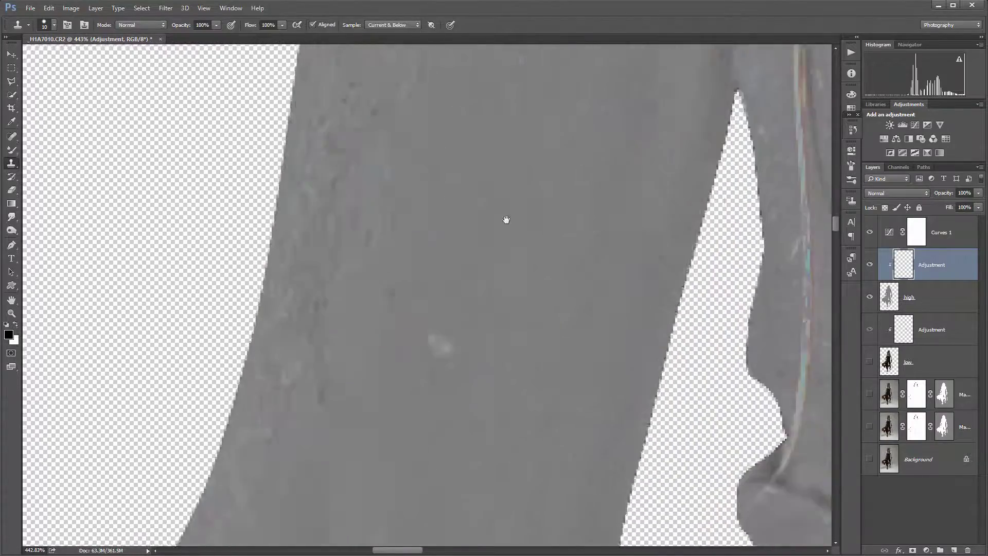
left_click_drag(443, 453, 476, 256)
left_click_drag(456, 378, 474, 200)
left_click_drag(463, 297, 551, 130)
left_click_drag(503, 432, 542, 240)
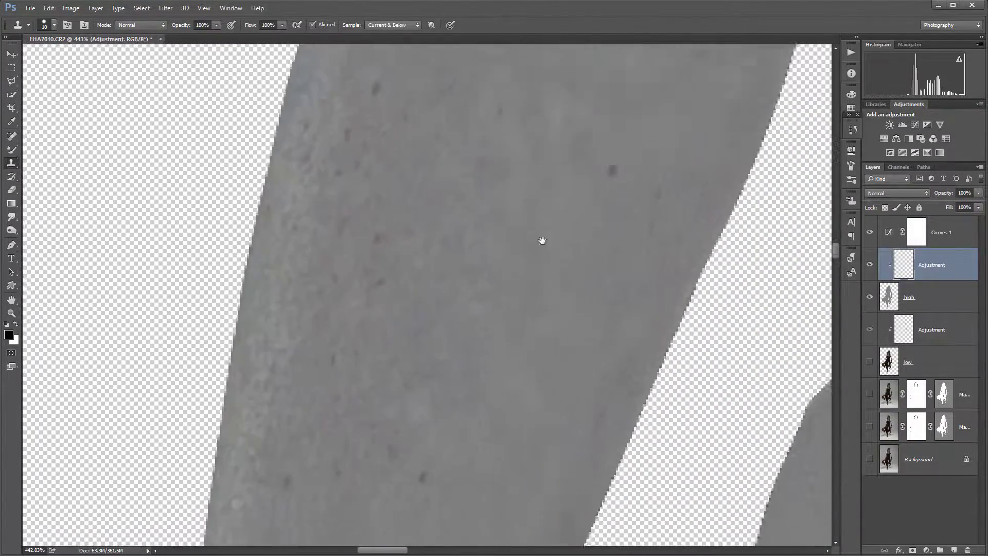
left_click_drag(551, 323, 483, 222)
left_click_drag(552, 50, 503, 250)
- Clone out the curved and squiggly lint threads on the front of the top with nearby fabric texture
left_click_drag(767, 139, 458, 272)
left_click_drag(747, 150, 463, 273)
left_click_drag(739, 196, 611, 252)
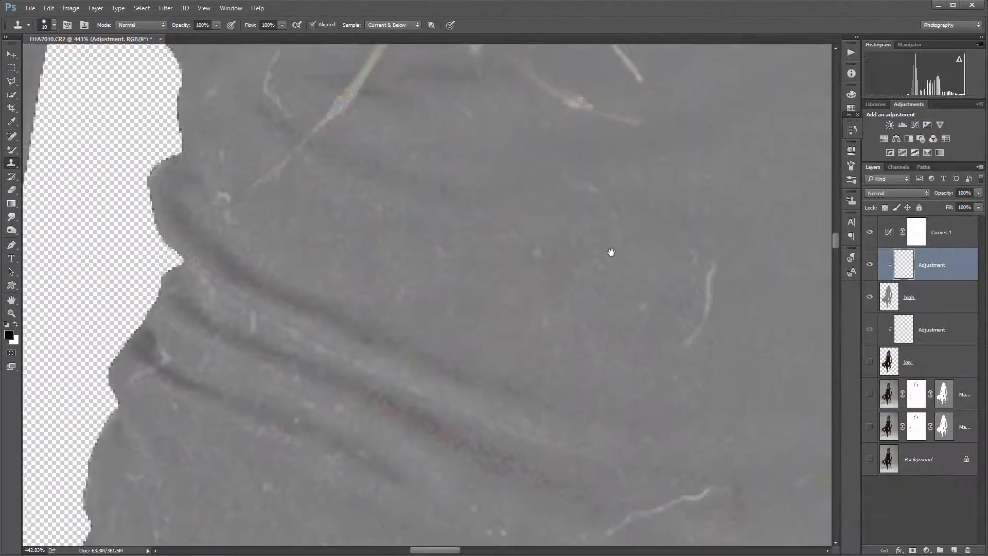
left_click_drag(793, 119, 582, 313)
left_click_drag(538, 340, 564, 138)
left_click_drag(635, 354, 574, 282)
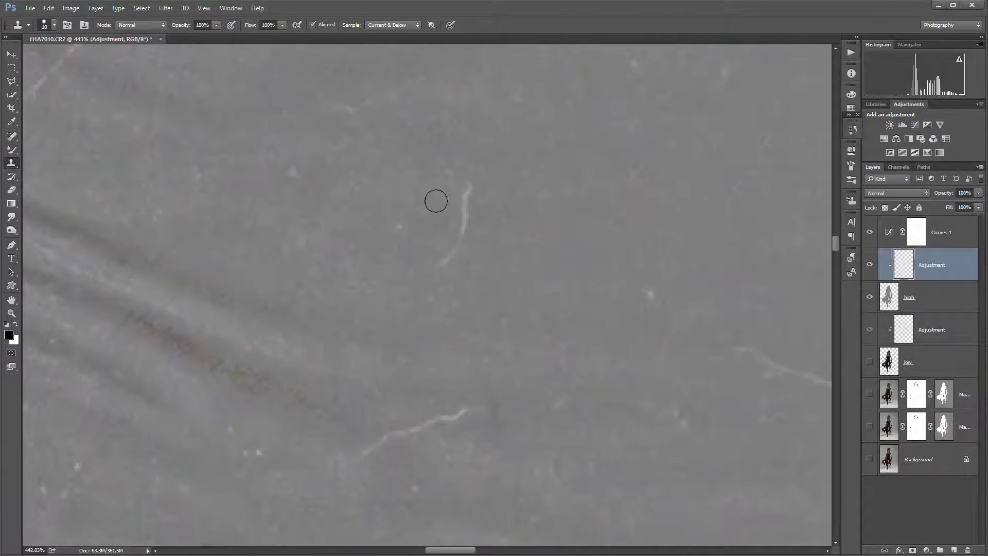
mouse_move(466, 186)
left_mouse_down()
mouse_move(462, 273)
mouse_move(454, 230)
left_mouse_up()
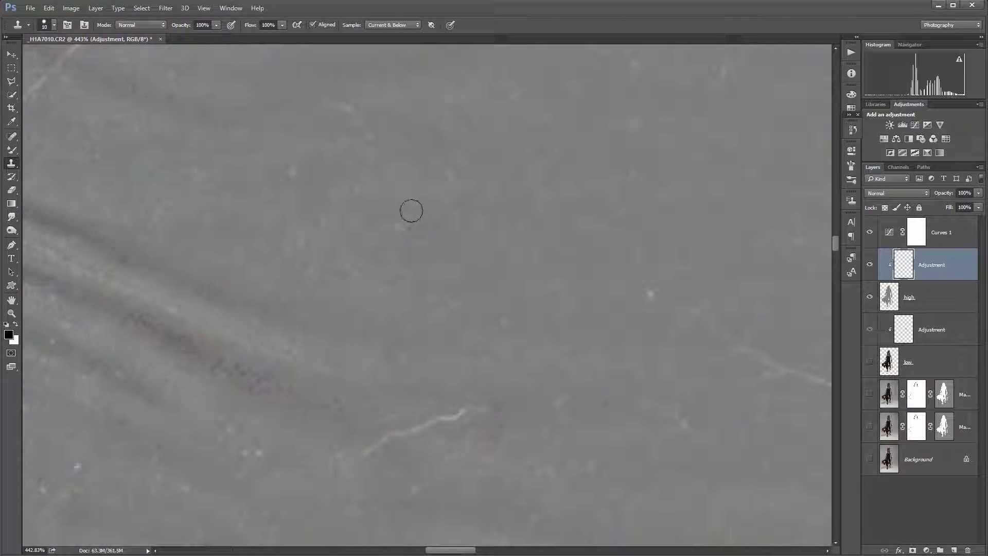
left_click(479, 214, "alt")
left_click_drag(590, 220, 447, 163)
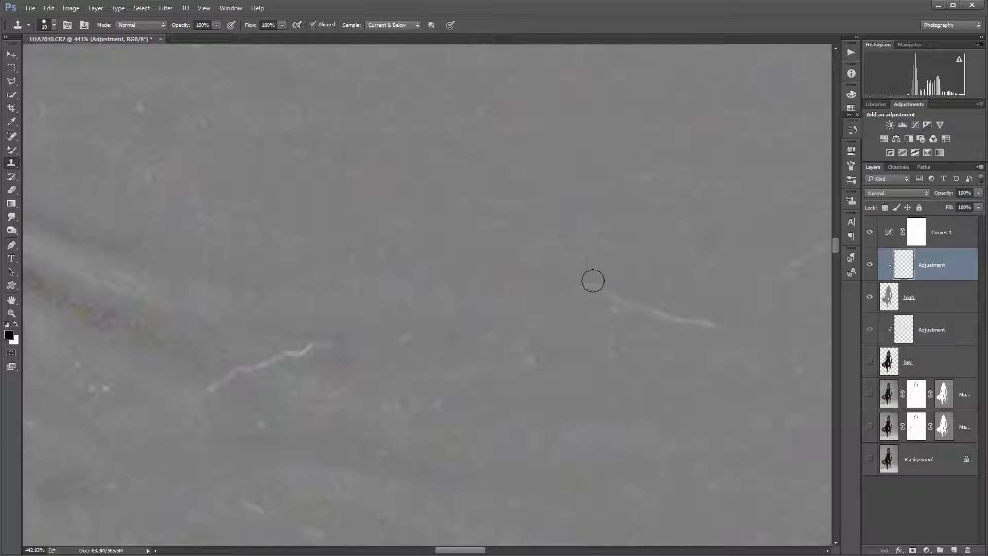
left_click_drag(593, 280, 722, 326)
left_click_drag(483, 328, 618, 196)
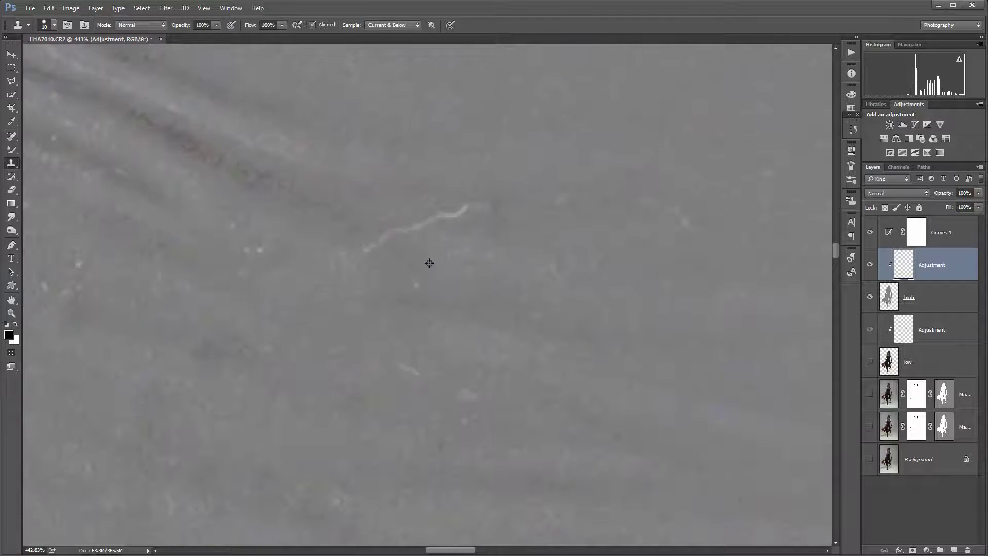
mouse_move(454, 213)
left_mouse_down()
mouse_move(371, 240)
mouse_move(348, 264)
left_mouse_up()
- Examine the texture of the upper top, hair and face, and across to the opposite armpit
left_click_drag(547, 216, 442, 330)
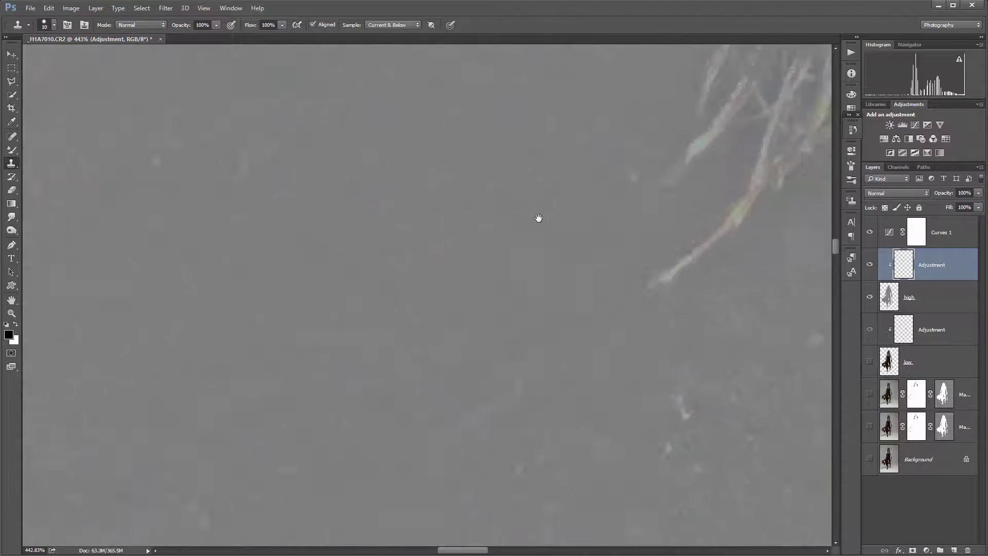
left_click_drag(602, 211, 473, 308)
left_click_drag(432, 170, 514, 479)
left_click_drag(413, 108, 452, 458)
left_click_drag(471, 201, 517, 473)
left_click_drag(471, 204, 525, 478)
left_click_drag(471, 156, 507, 463)
left_click_drag(468, 134, 418, 441)
left_click_drag(501, 276, 465, 468)
mouse_move(429, 154)
left_mouse_down()
mouse_move(414, 306)
mouse_move(445, 355)
left_mouse_up()
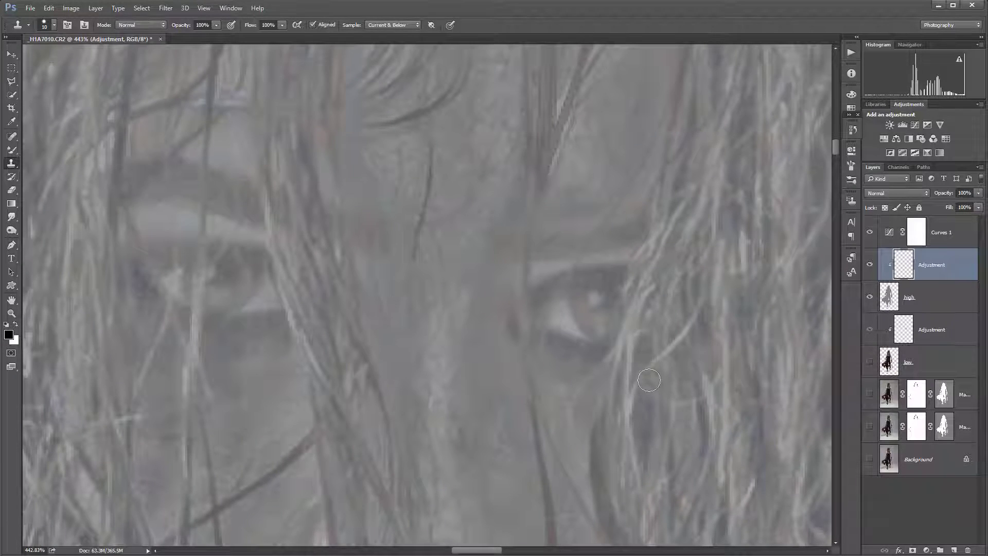
left_click_drag(688, 408, 657, 237)
left_click_drag(625, 520, 470, 139)
left_click_drag(643, 463, 406, 98)
left_click_drag(669, 489, 453, 128)
mouse_move(692, 329)
left_mouse_down()
mouse_move(449, 351)
mouse_move(484, 144)
left_mouse_up()
left_click_drag(460, 442, 525, 226)
mouse_move(541, 392)
left_mouse_down()
mouse_move(560, 342)
mouse_move(608, 412)
left_mouse_up()
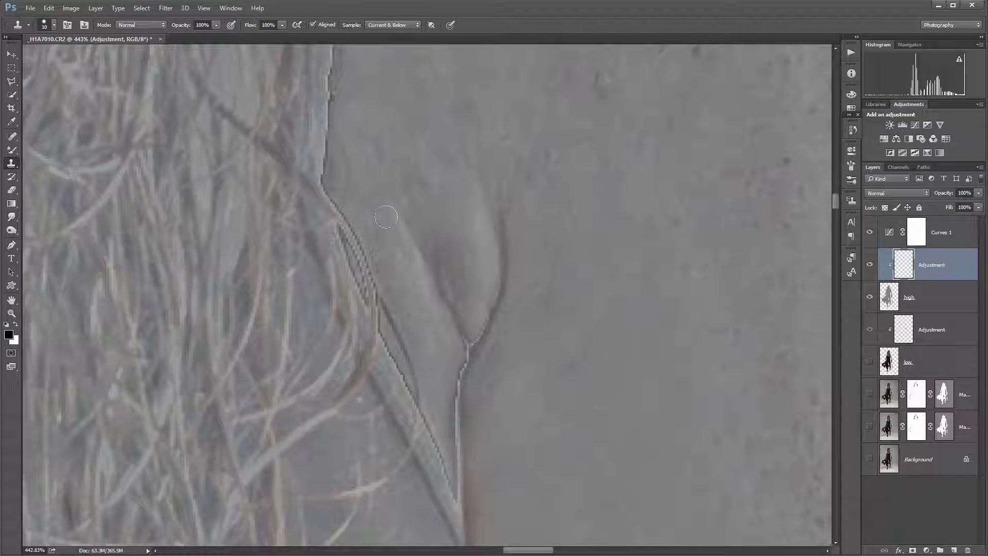
- Clone clean skin texture over the crease lines around the opposite armpit fold
left_click_drag(386, 217, 425, 286)
left_click_drag(390, 238, 434, 289)
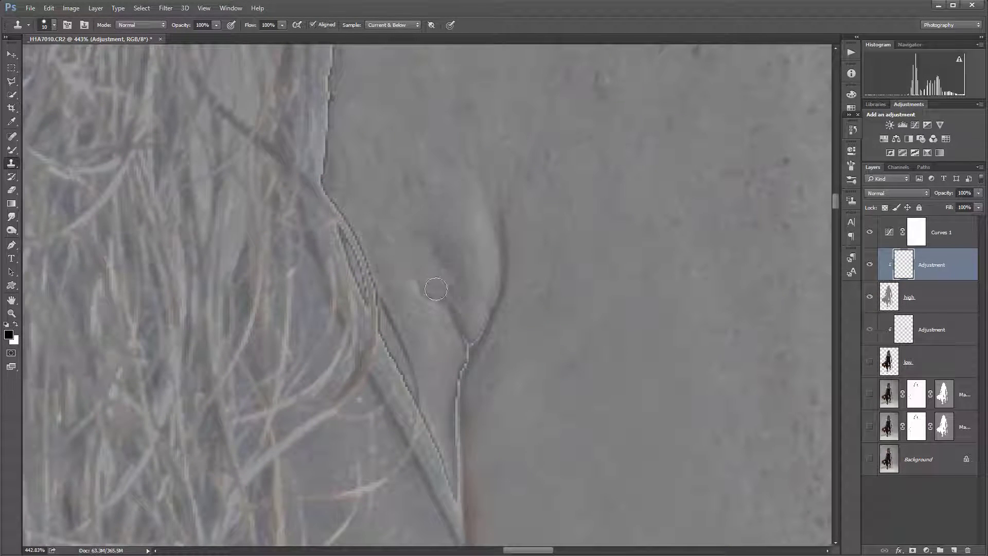
left_click(432, 193, "alt")
left_click_drag(432, 239, 435, 296)
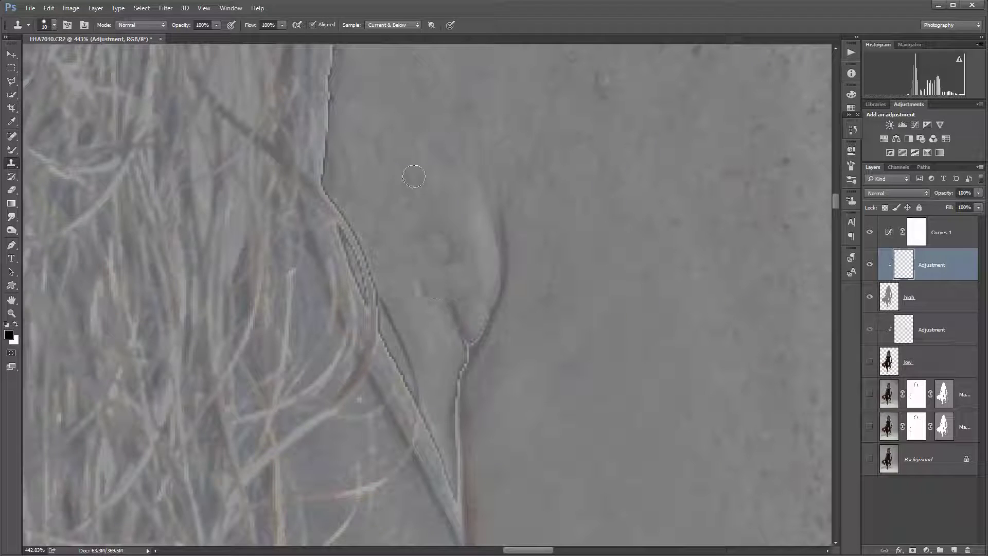
left_click(443, 120, "alt")
left_click_drag(433, 225, 466, 269)
mouse_move(417, 294)
left_mouse_down()
mouse_move(451, 299)
mouse_move(454, 335)
left_mouse_up()
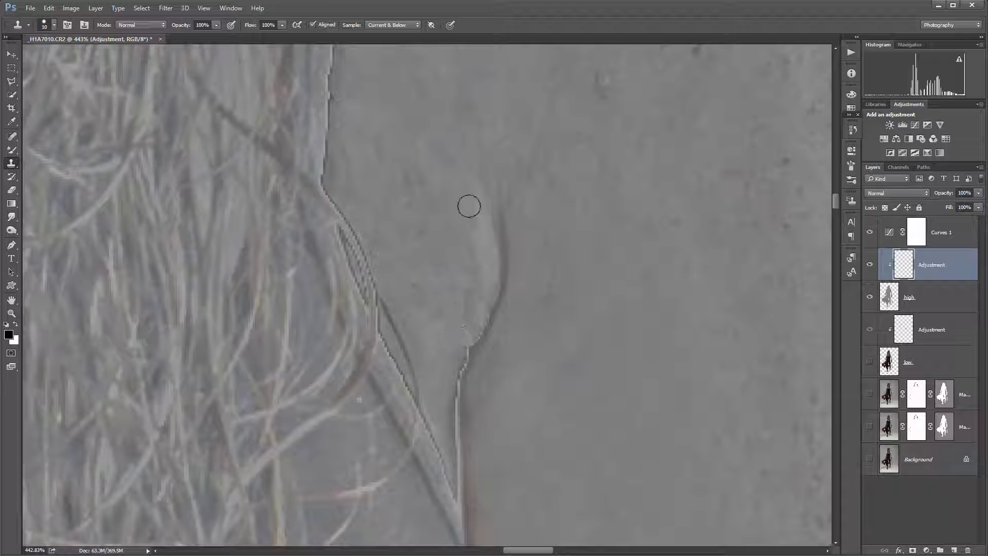
left_click(557, 210, "alt")
left_click_drag(507, 208, 502, 246)
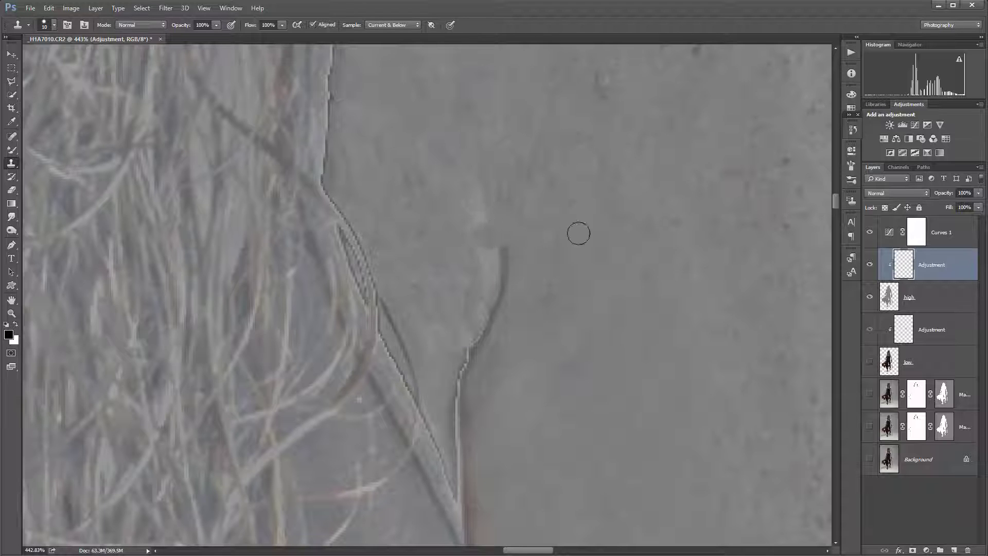
- Clone out the lint threads on the lower part of the top near its edge
mouse_move(614, 391)
left_mouse_down()
mouse_move(638, 372)
mouse_move(643, 415)
mouse_move(637, 189)
left_mouse_up()
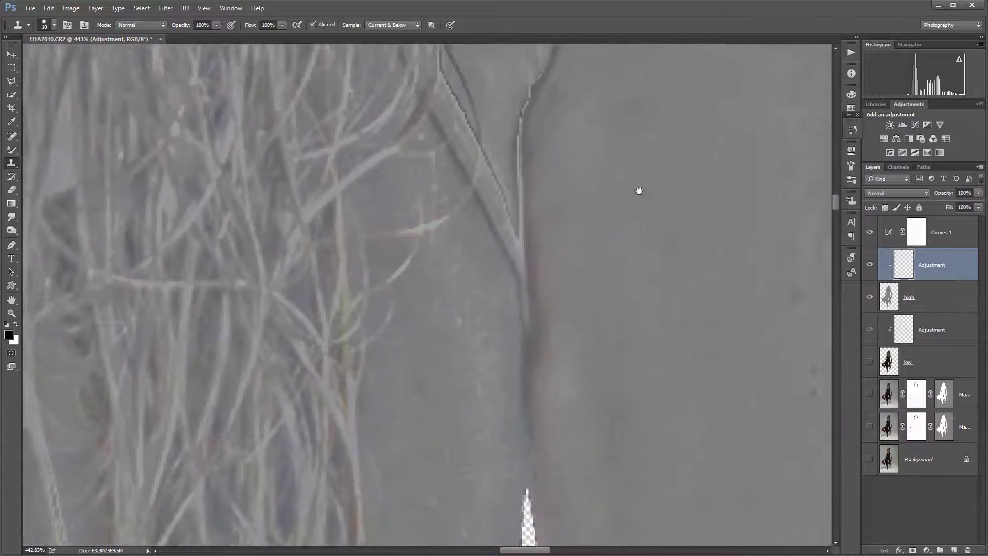
left_click_drag(662, 329, 628, 169)
mouse_move(412, 221)
left_mouse_down()
mouse_move(503, 115)
mouse_move(546, 155)
left_mouse_up()
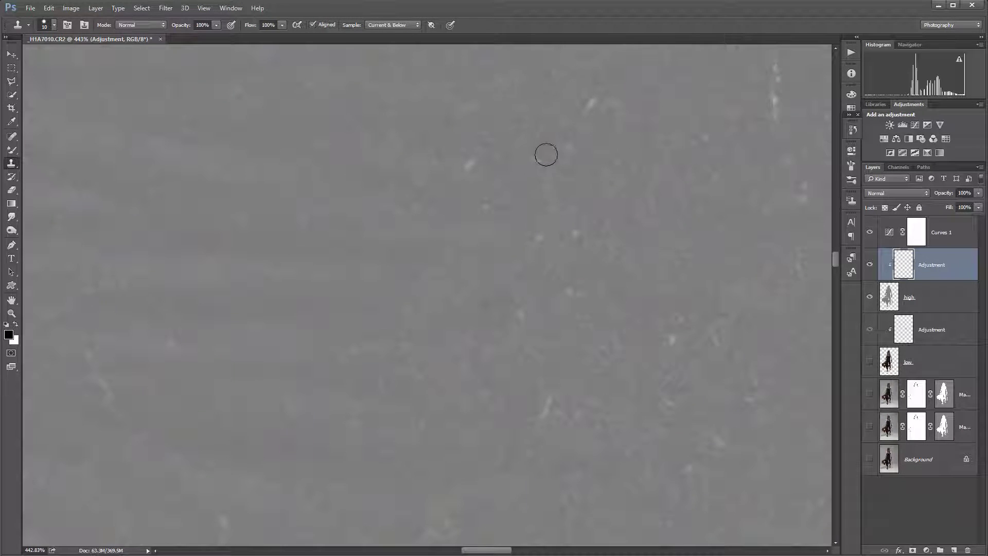
left_click_drag(402, 253, 545, 223)
left_click_drag(437, 232, 609, 269)
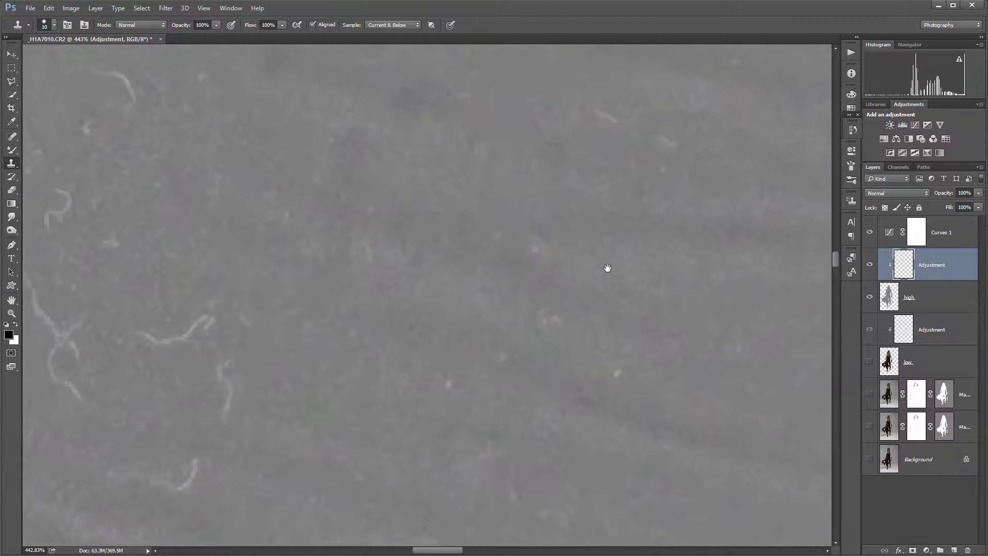
left_click_drag(407, 258, 525, 183)
left_click_drag(418, 157, 518, 125)
left_click(377, 121, "alt")
mouse_move(339, 122)
left_mouse_down()
mouse_move(377, 159)
mouse_move(385, 227)
mouse_move(403, 180)
left_mouse_up()
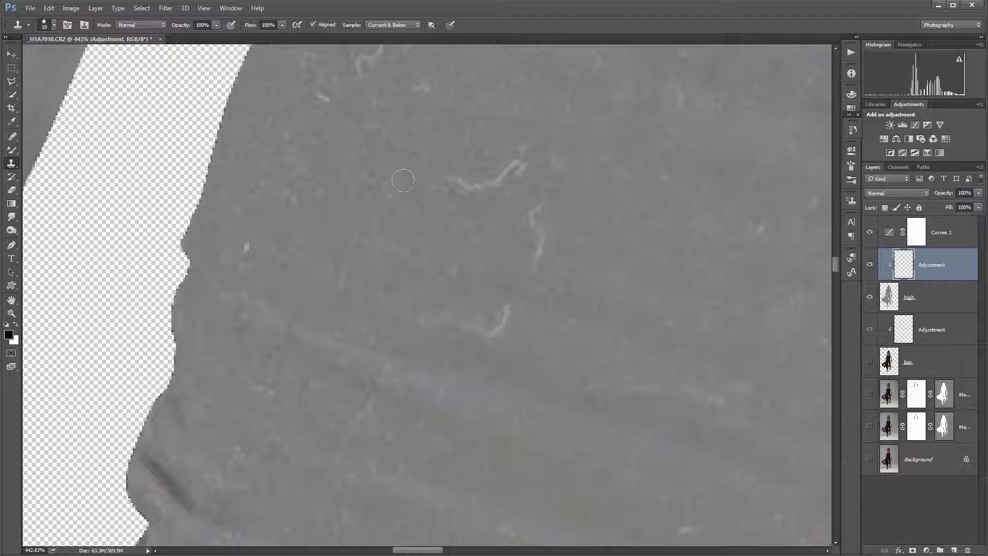
left_click_drag(510, 169, 539, 153)
left_click_drag(471, 184, 498, 189)
- Delete the Curves 1 adjustment layer and show the low layer with its clipped Adjustment layer
scroll(503, 139, "down", 10)
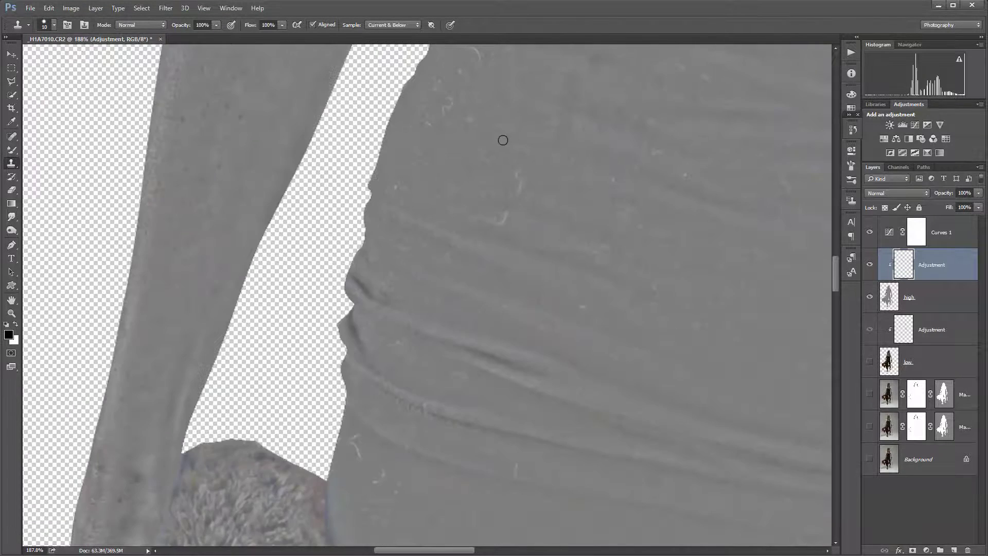
scroll(511, 159, "down", 3)
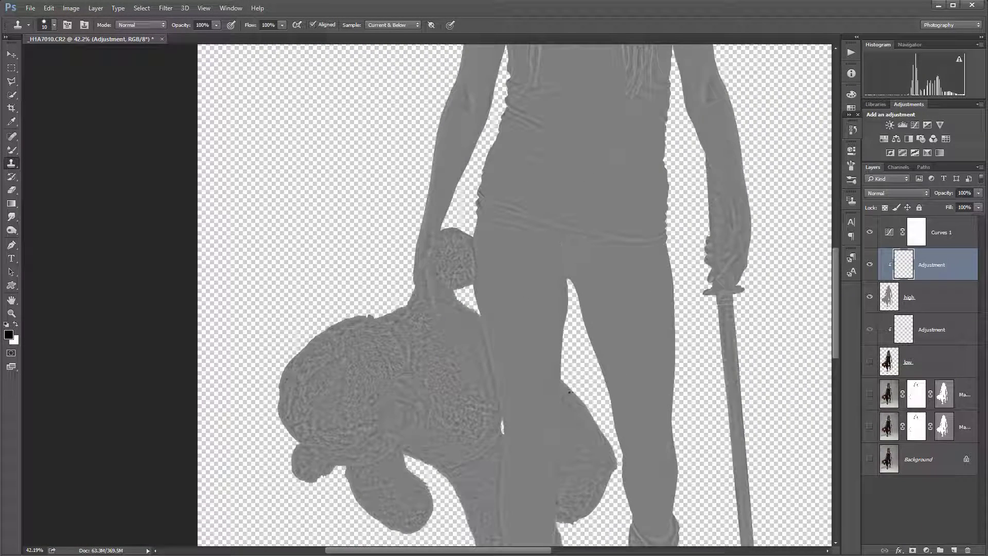
left_click_drag(569, 392, 551, 170)
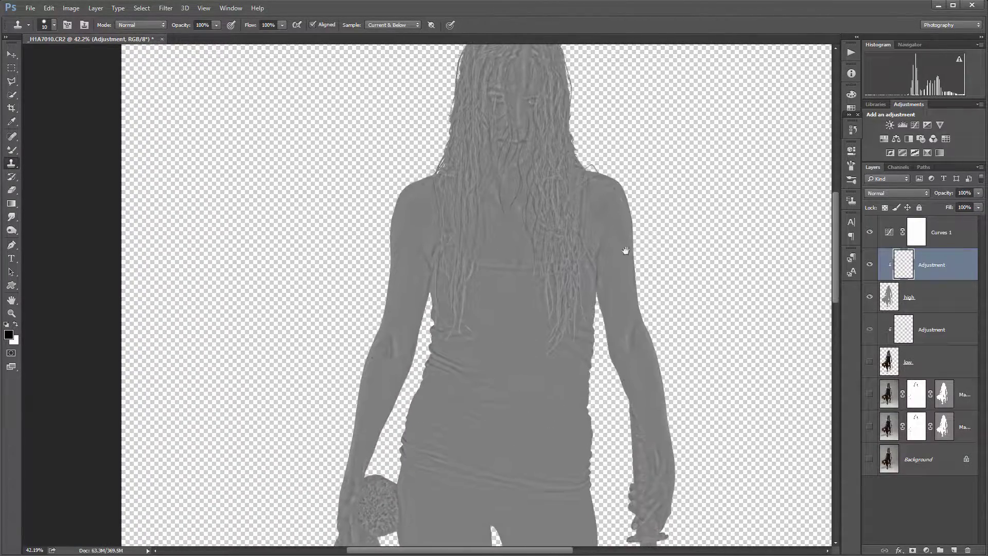
left_click(870, 232)
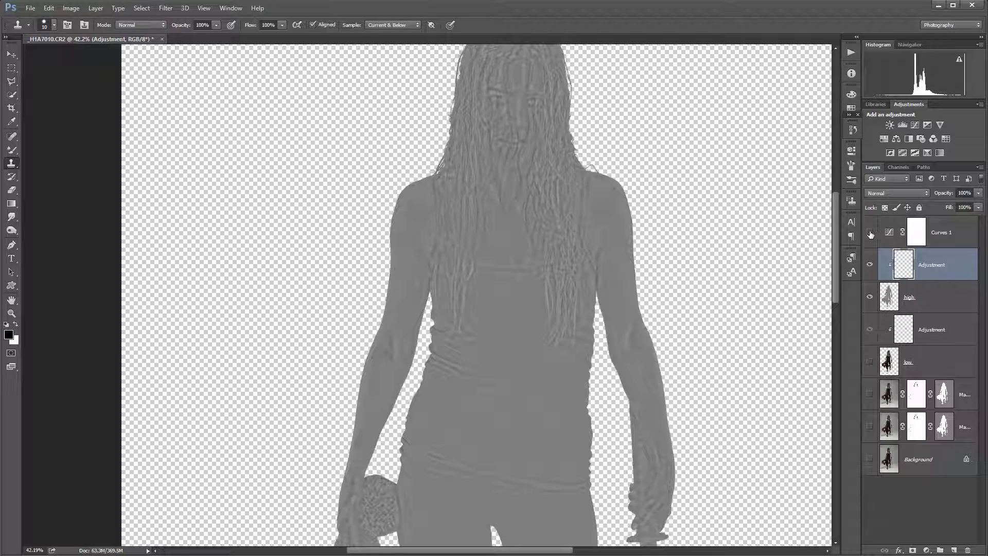
left_click_drag(942, 237, 967, 549)
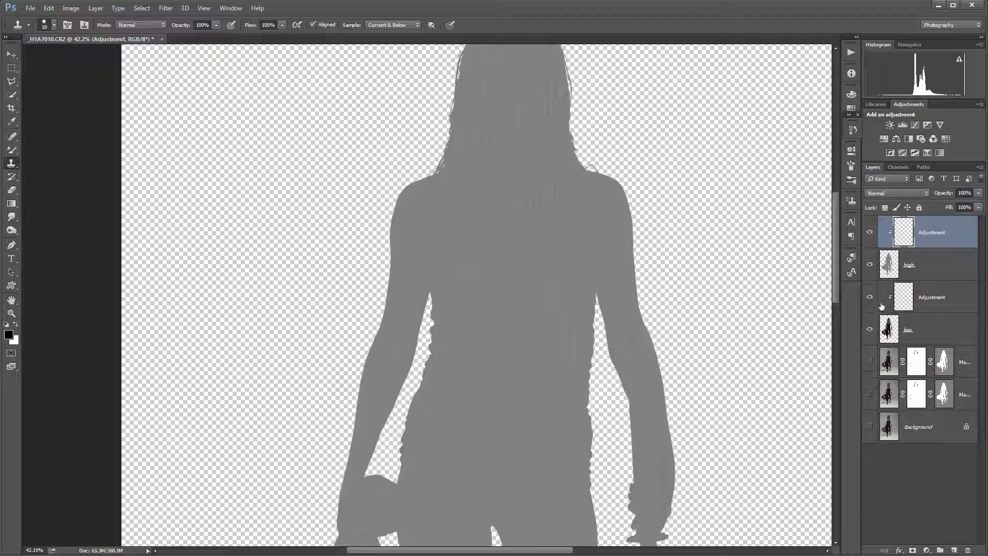
- Set the high layer's blend mode to Linear Light
key("alt+bracketleft")
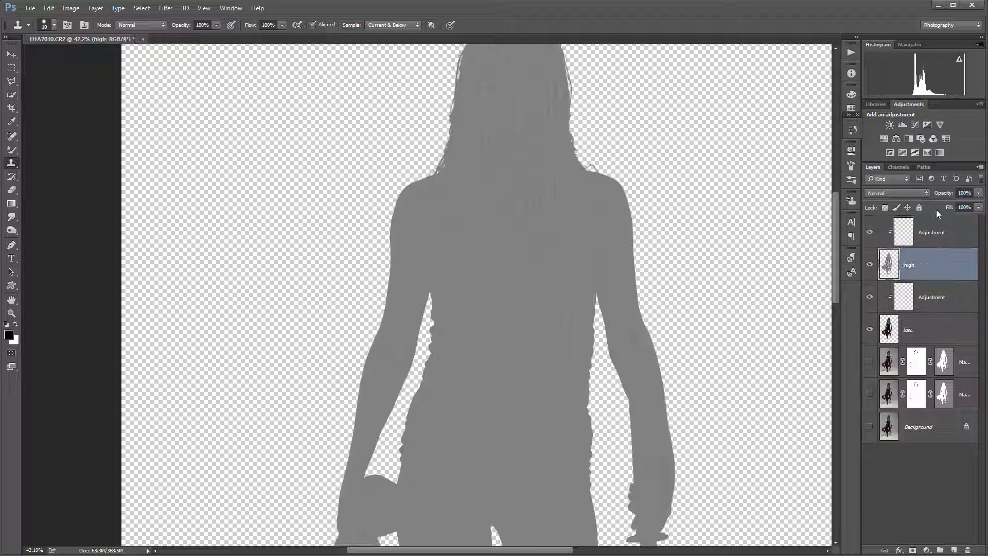
left_click_drag(635, 175, 599, 255)
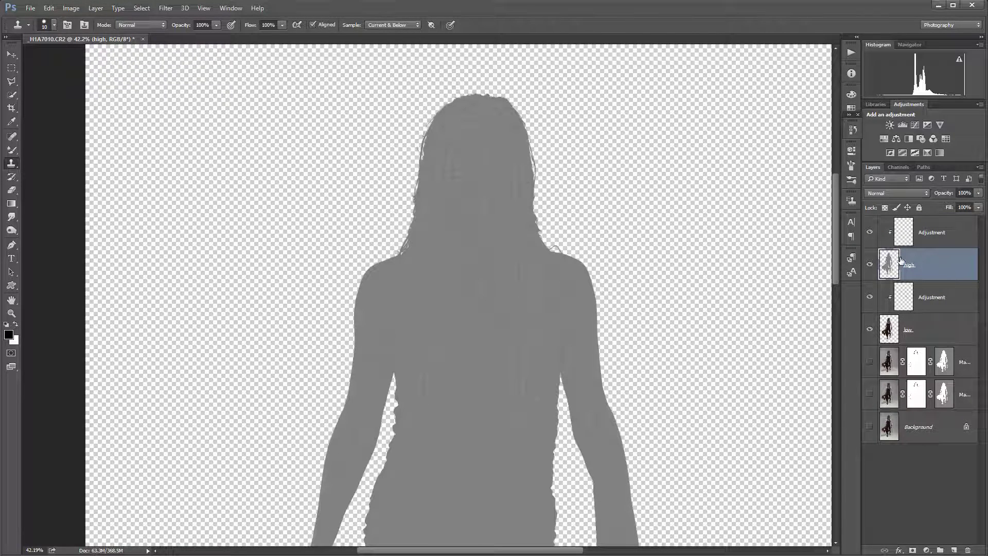
left_click(912, 191)
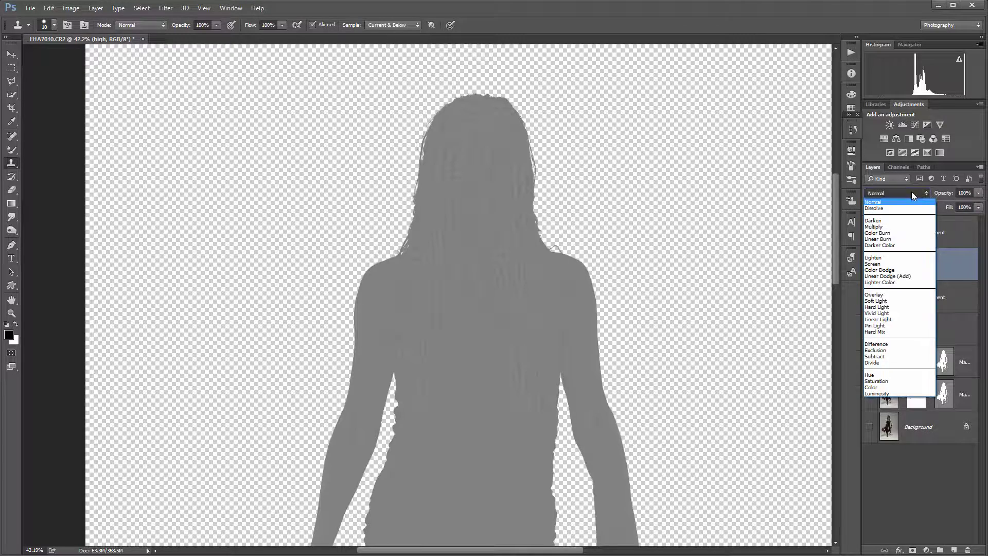
left_click(908, 319)
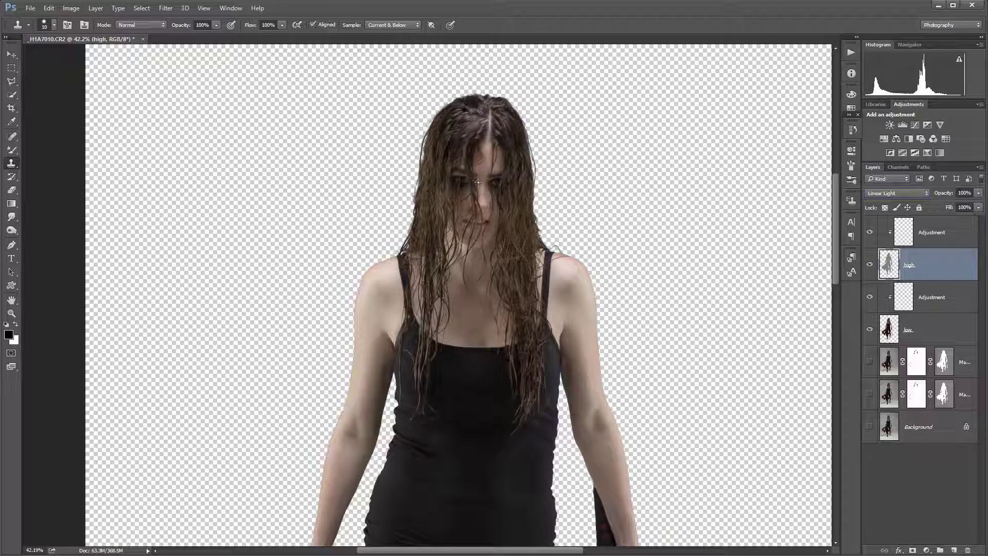
- Test a slight sideways shift of the high layer over the low layer and inspect the recombined face, arms and top
left_click(11, 54)
left_click_drag(476, 177, 473, 177)
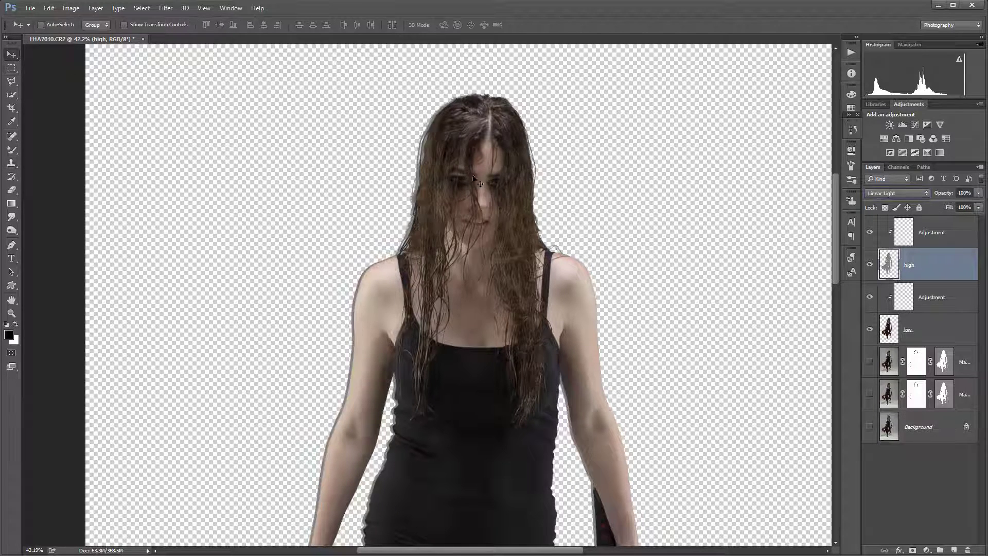
scroll(485, 176, "up", 5)
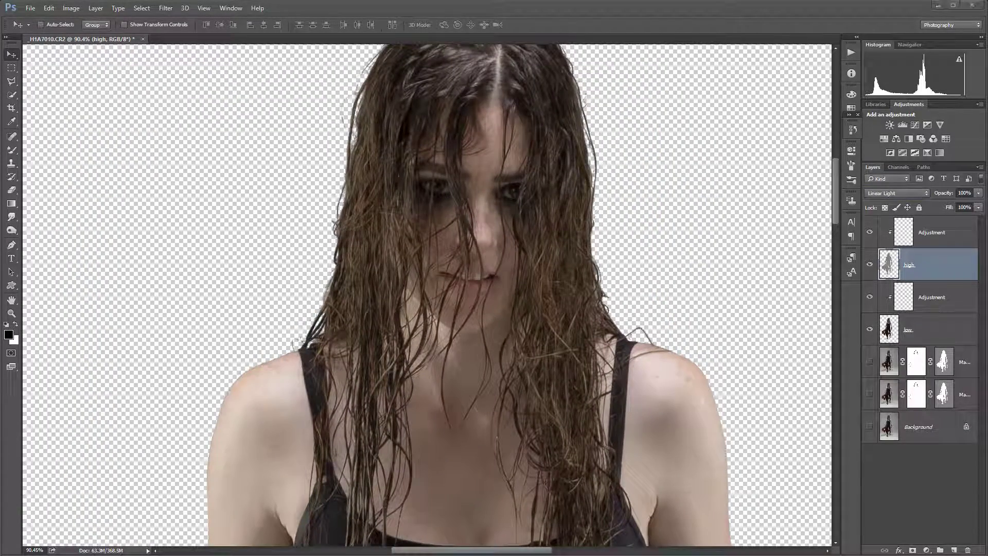
scroll(650, 257, "down", 4)
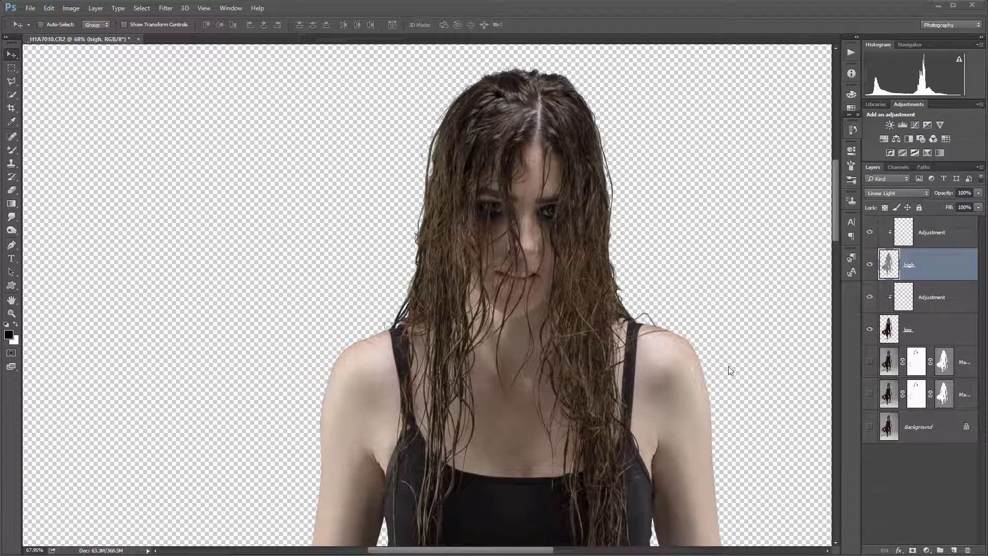
left_click_drag(618, 394, 598, 185)
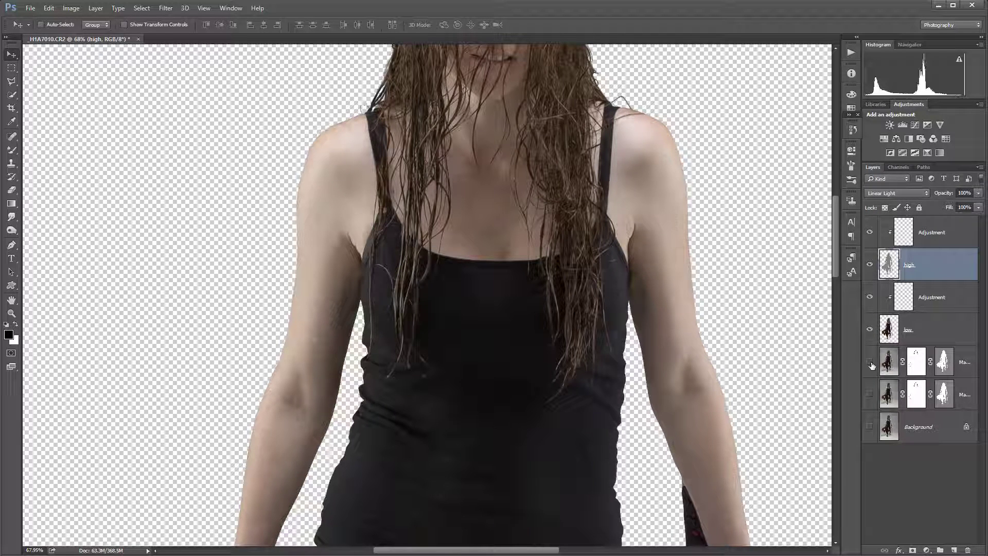
left_click_drag(431, 86, 455, 248)
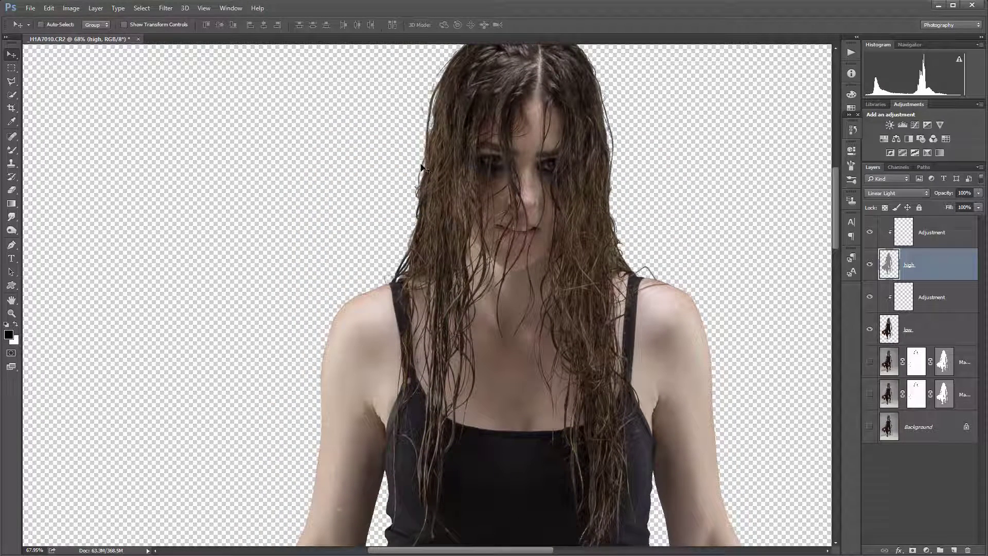
- Compare the frequency separation retouch with the masked layer directly below it by isolating that layer's visibility
left_click(869, 362, "alt")
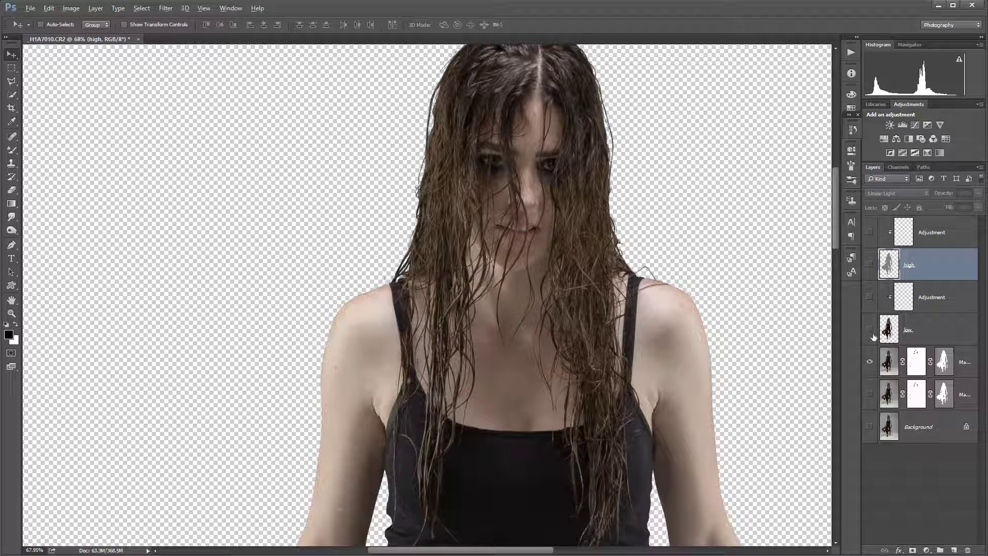
left_click(871, 363, "alt")
left_click(870, 363, "alt")
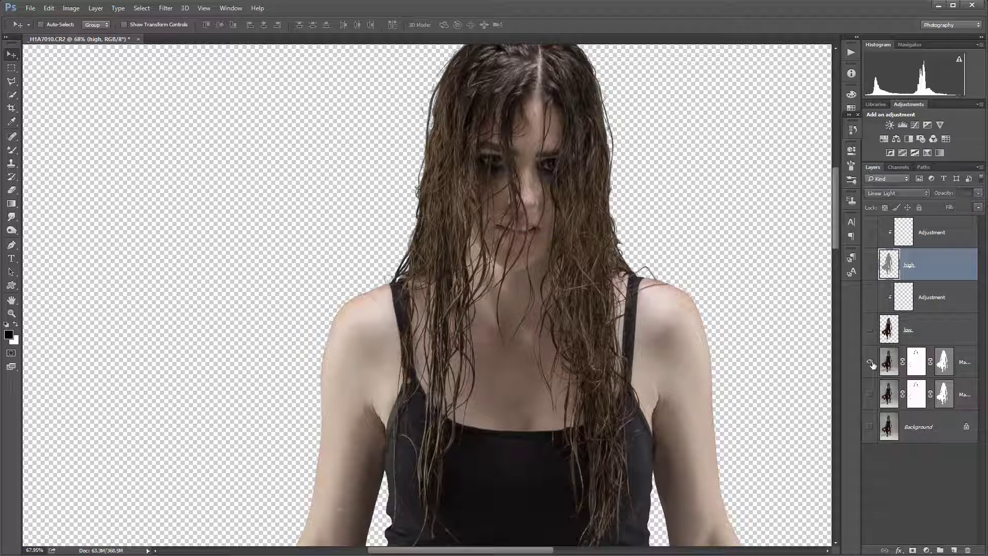
left_click(871, 364, "alt")
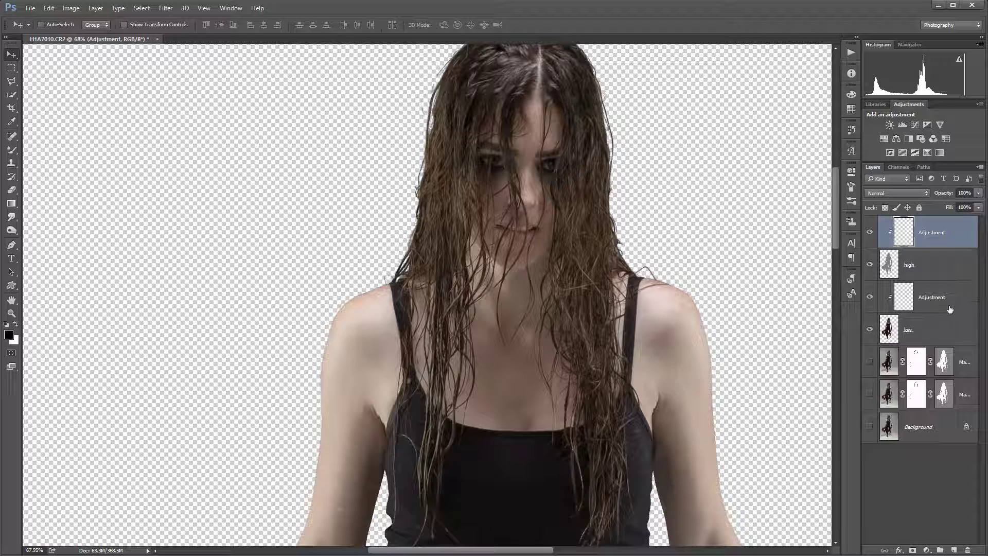
- Group the high and low layers with their Adjustment layers and convert the group to a Smart Object
left_click(950, 328, "shift")
key("ctrl+g")
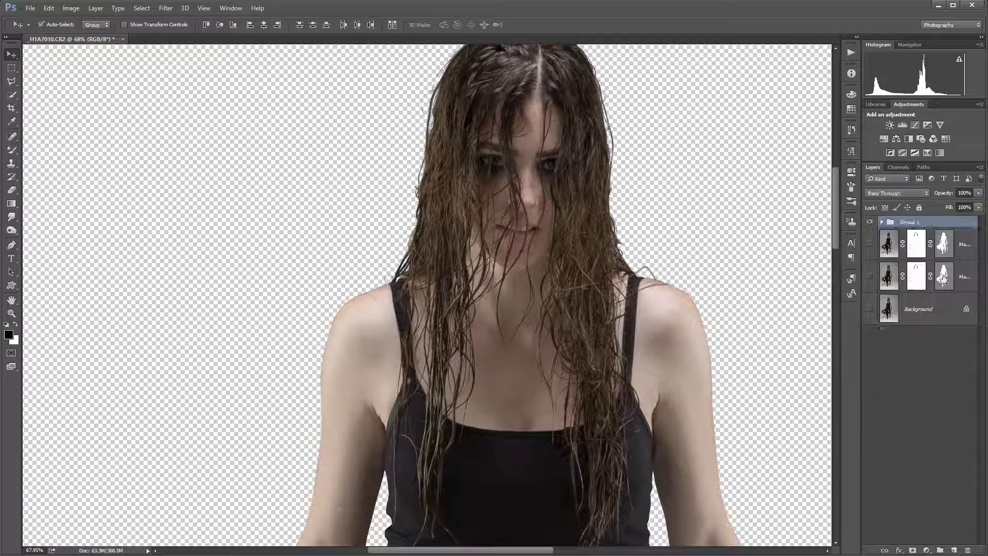
right_click(952, 223)
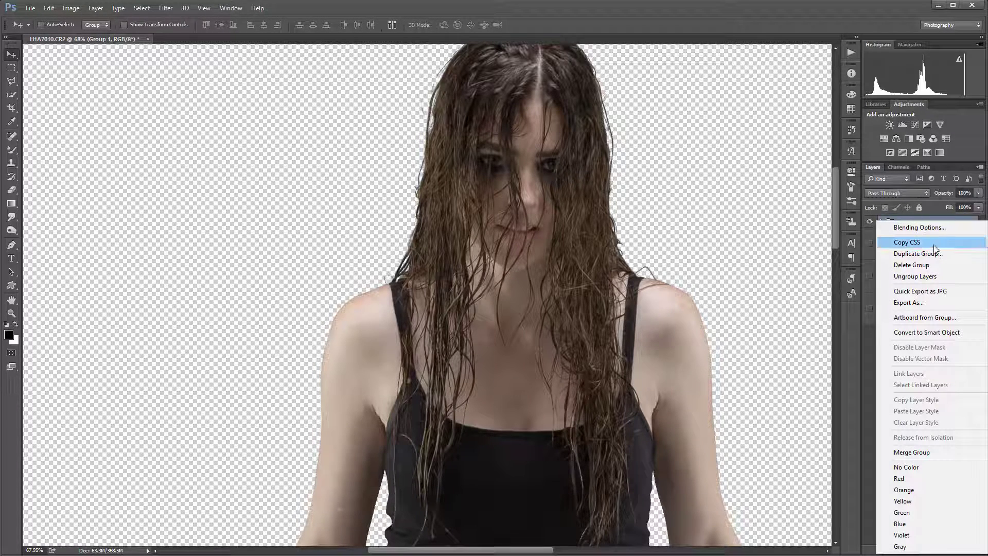
left_click(938, 331)
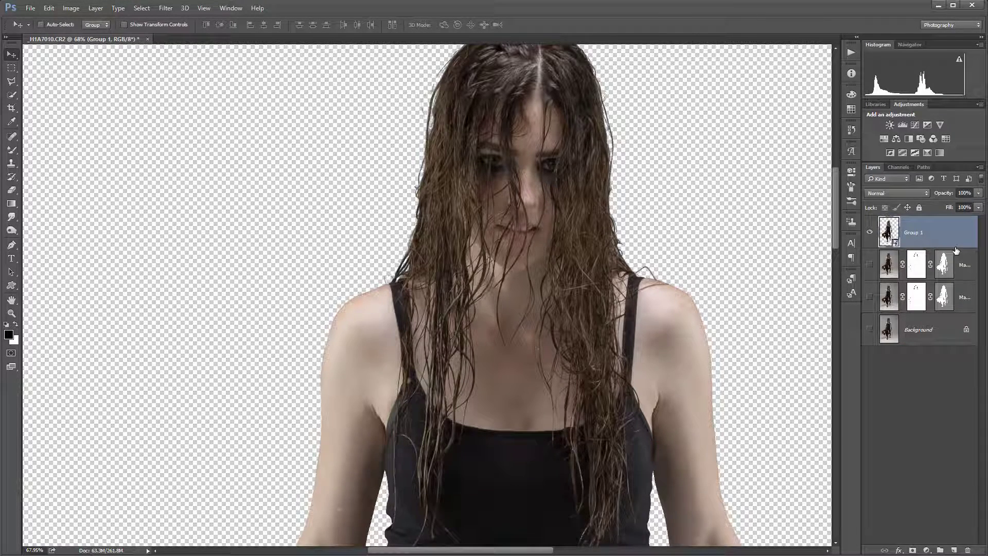
- Rename the Smart Object FS and clip it to the masked layer directly below, making that layer visible
double_click(911, 233)
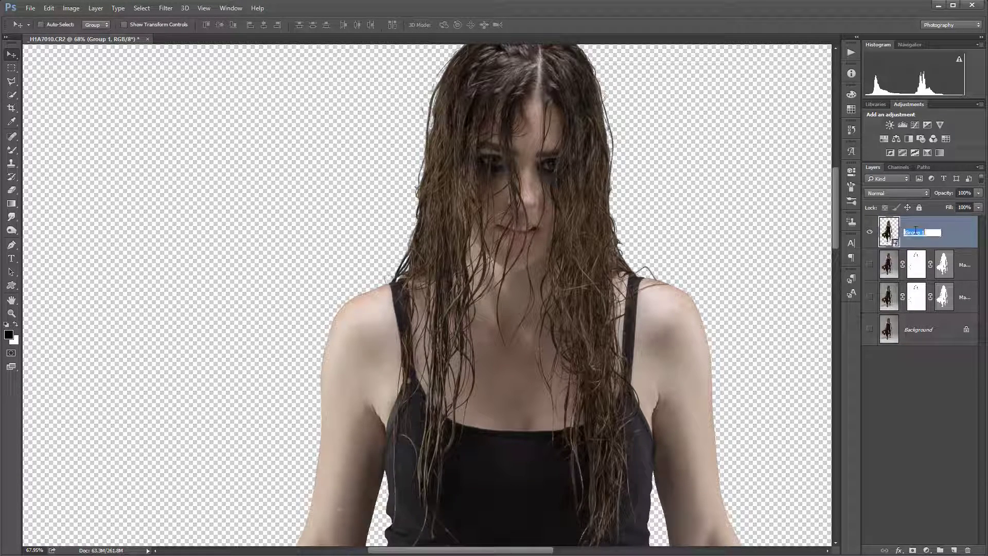
type("FS")
key("Return")
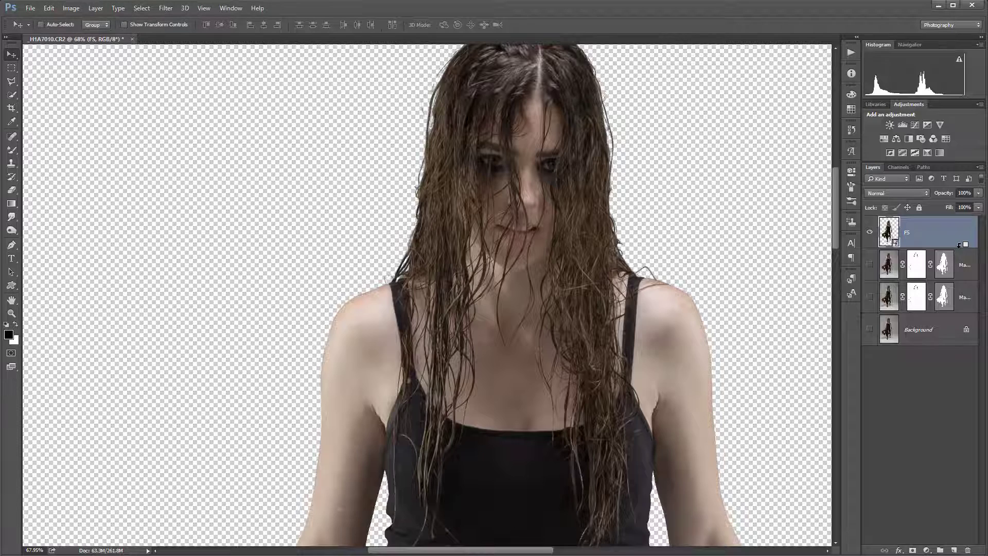
left_click(958, 246, "alt")
left_click(869, 264)
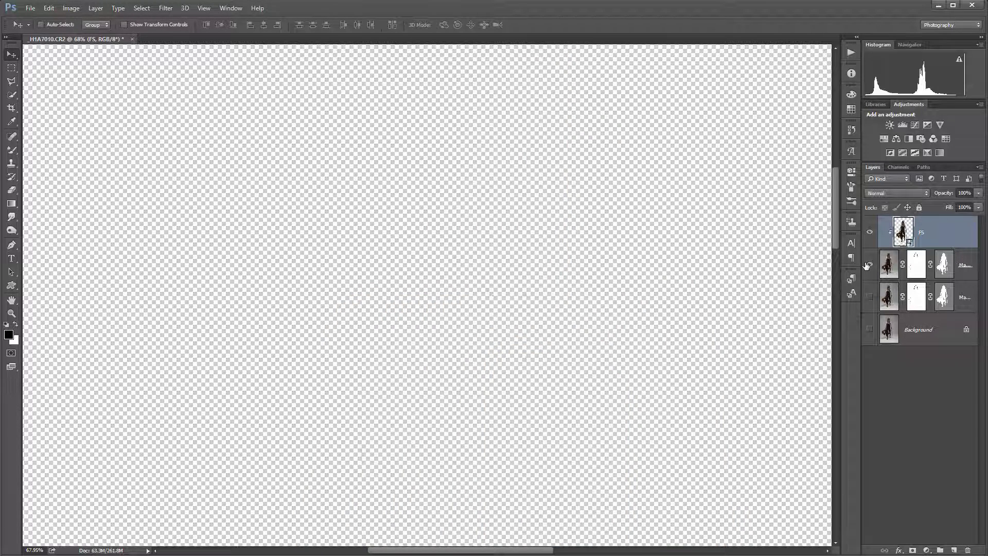
- Compare the woman with and without the clipped FS Smart Object and look over her head and shoulders
left_click(867, 234)
left_click(867, 234)
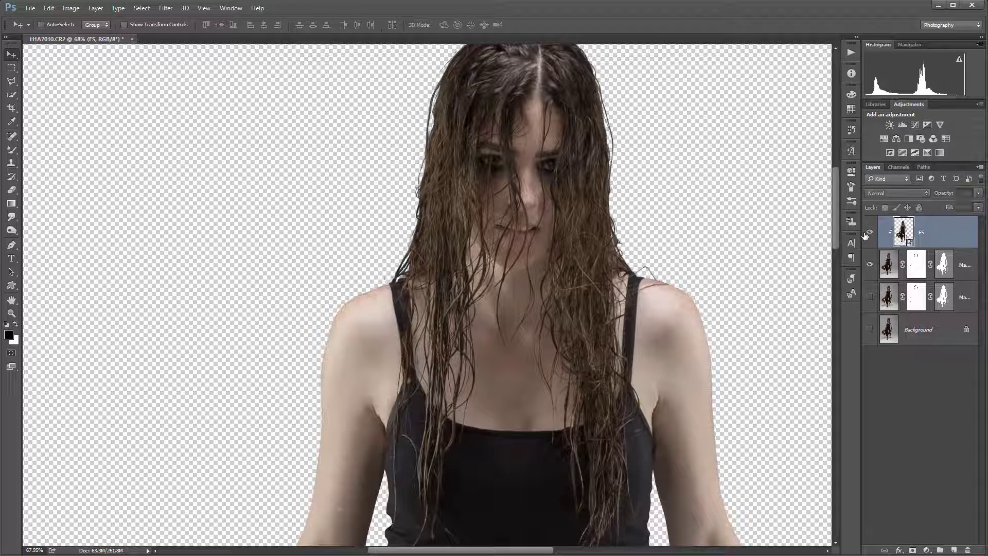
left_click(867, 233)
left_click(867, 233)
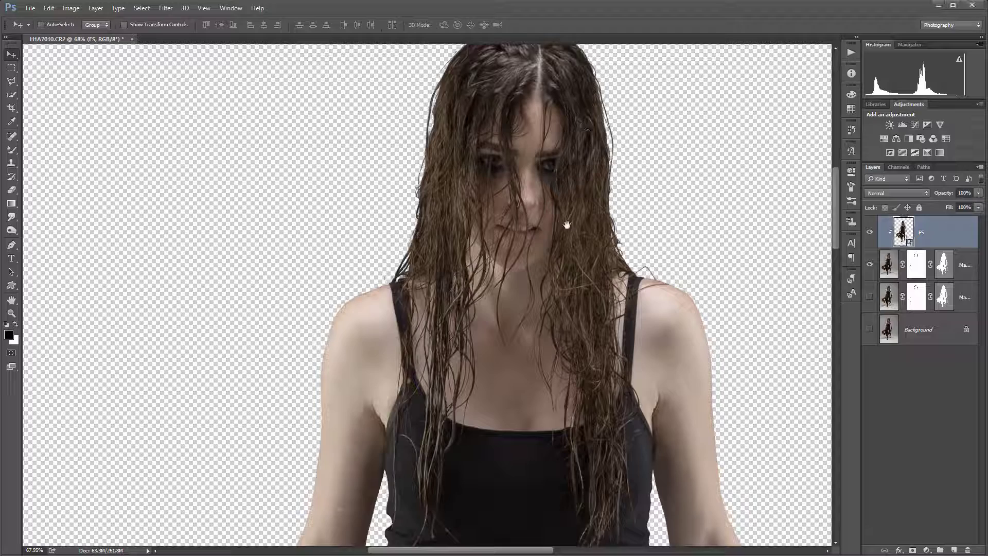
left_click_drag(573, 216, 595, 242)
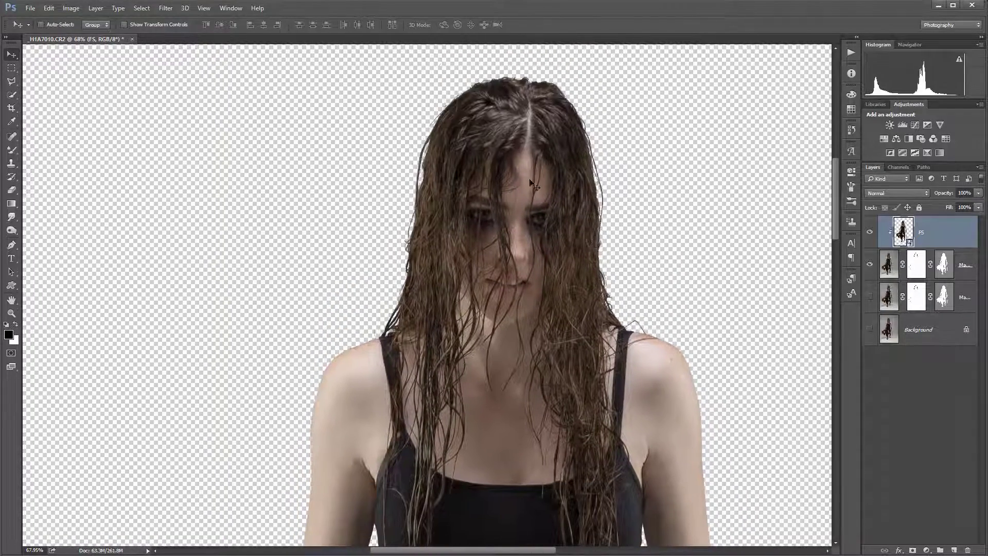